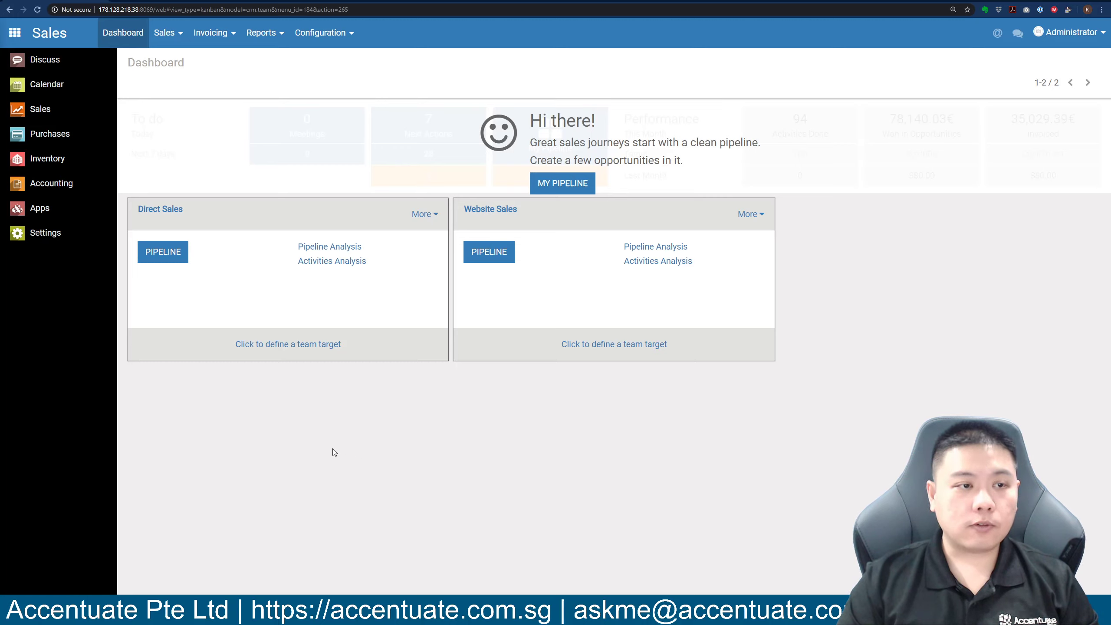
From the Sales menu, open the Leads list and start a new lead record.
left_click(164, 36)
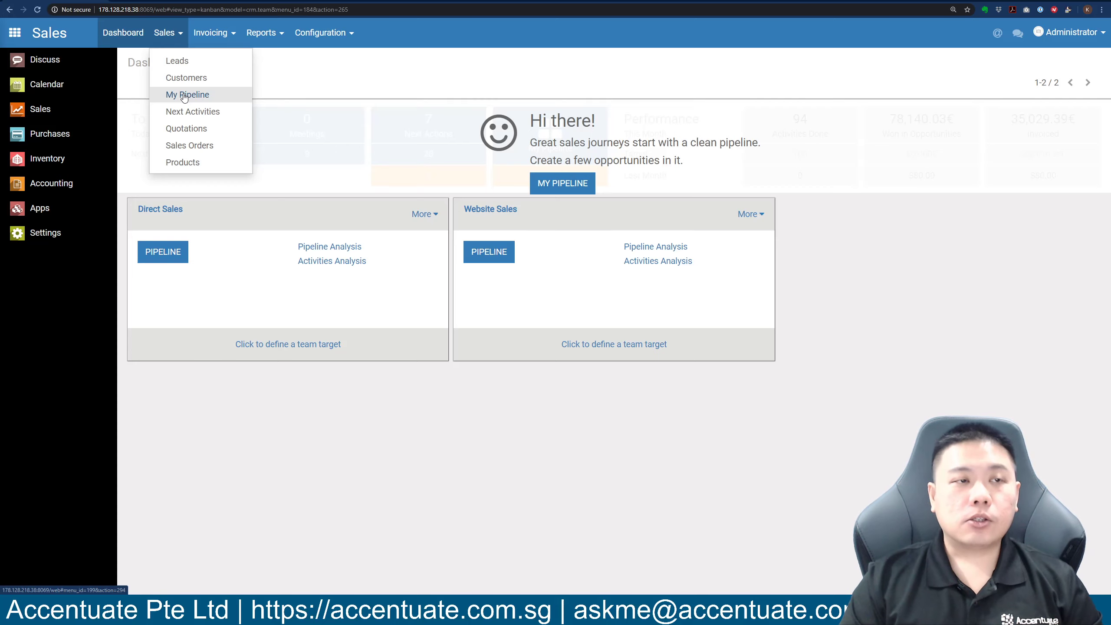
left_click(178, 62)
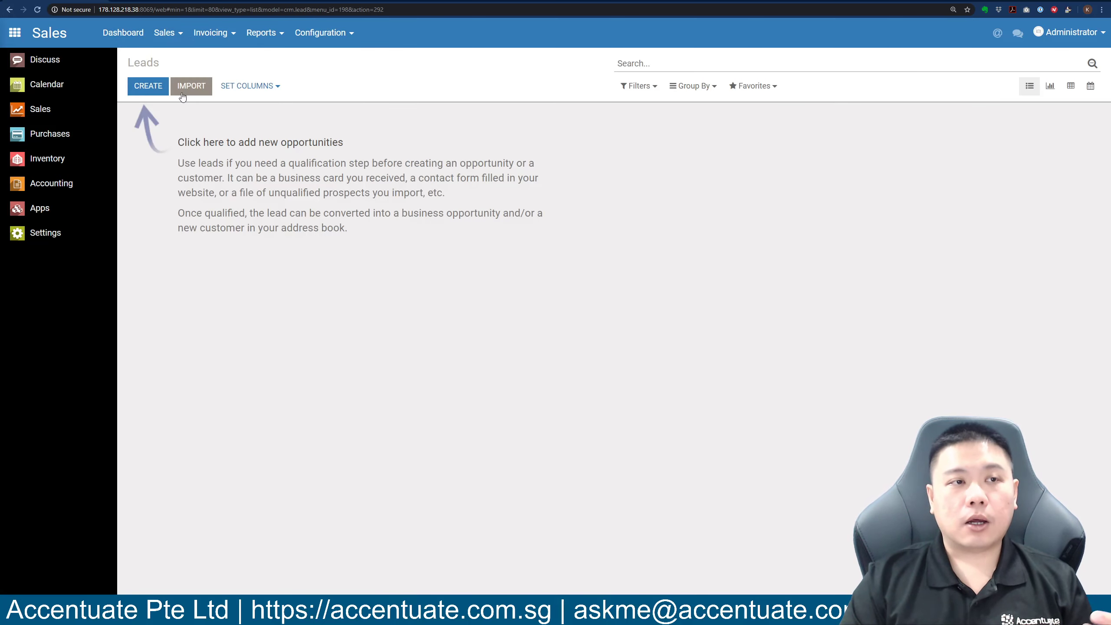
left_click(151, 94)
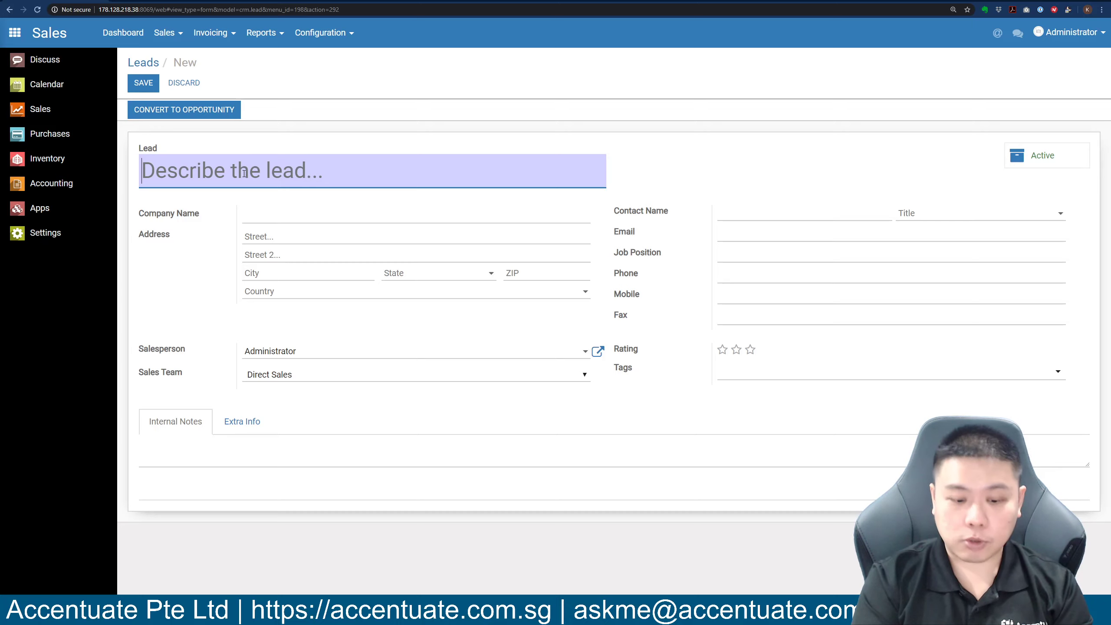
Title the lead 'Copier Machines Scan, Print, Copy, Send Email' with company Docuhub Data Pte Ltd.
type("Copier Ma")
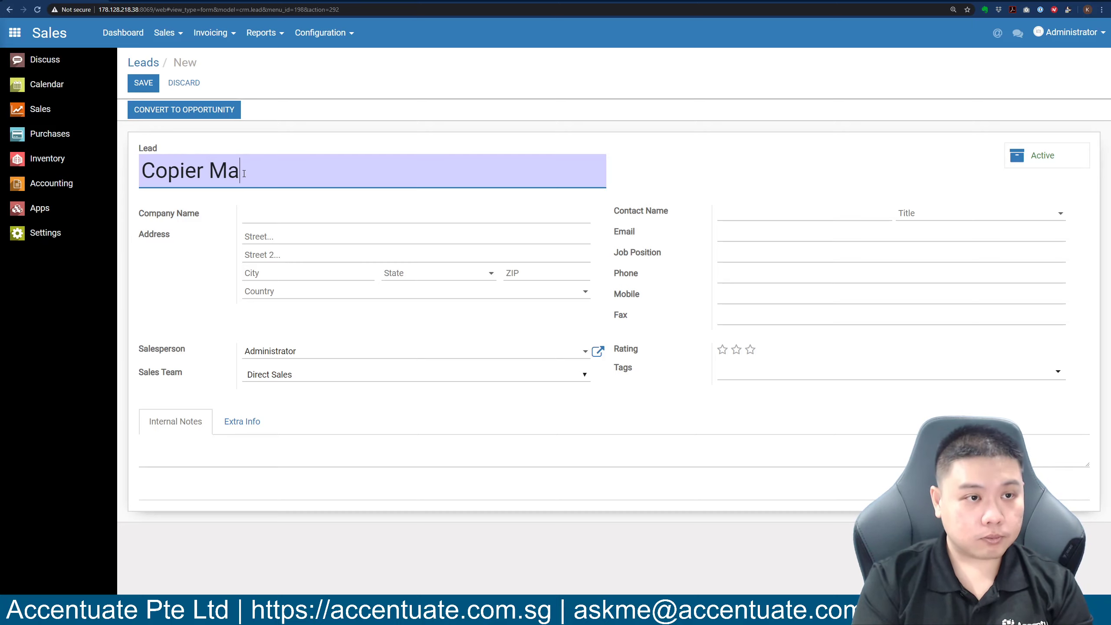
type("chines")
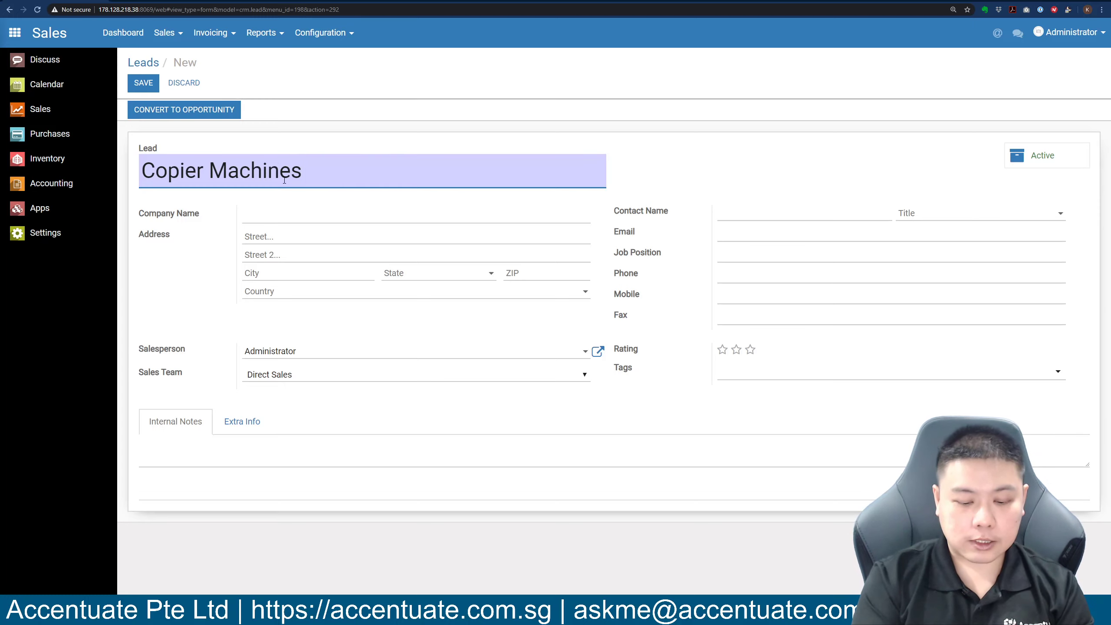
type(" Scan, ")
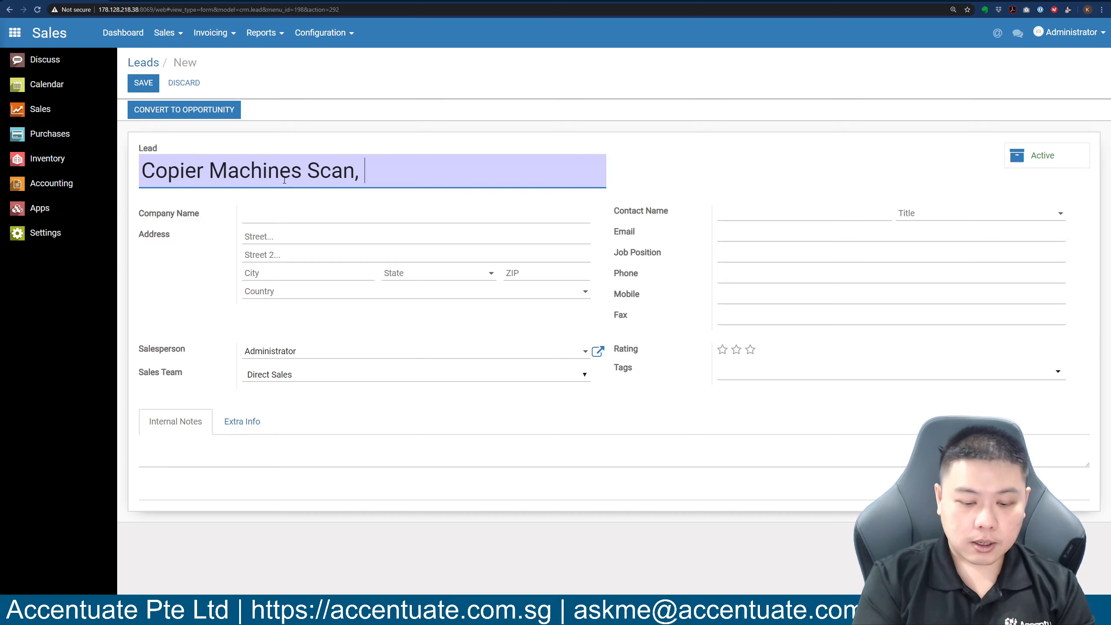
type("Print, Co")
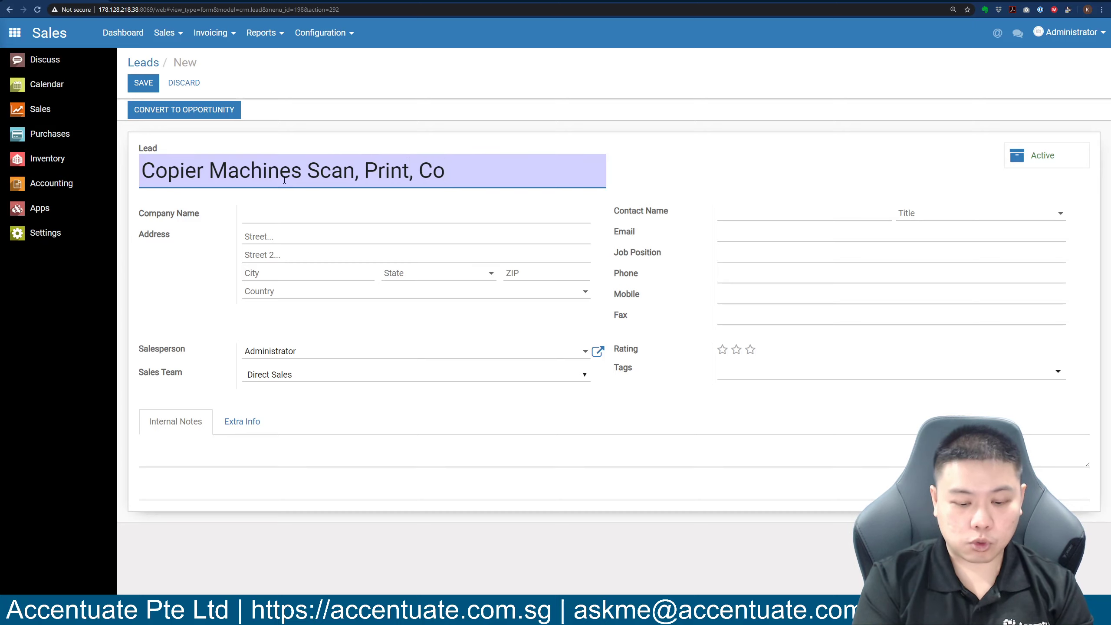
type("py, ")
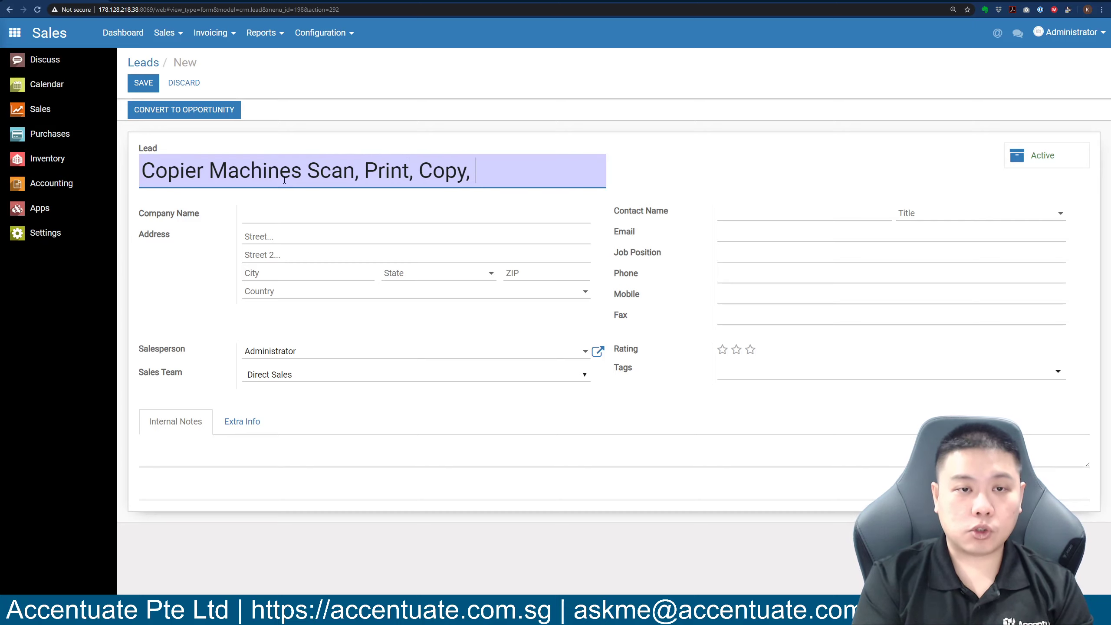
type("Send Email")
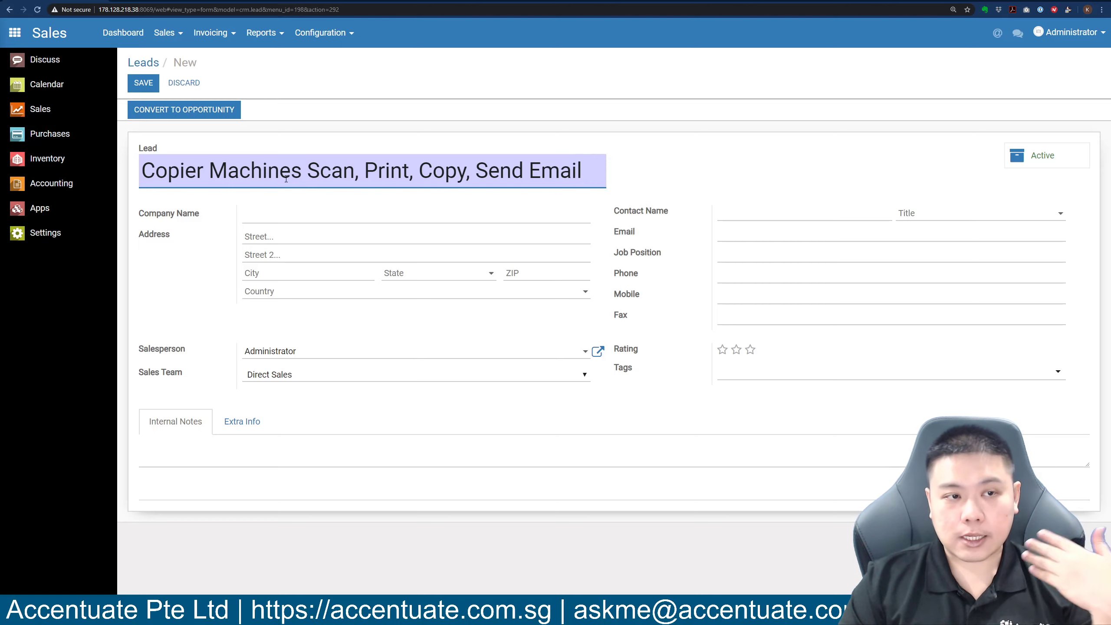
left_click(267, 217)
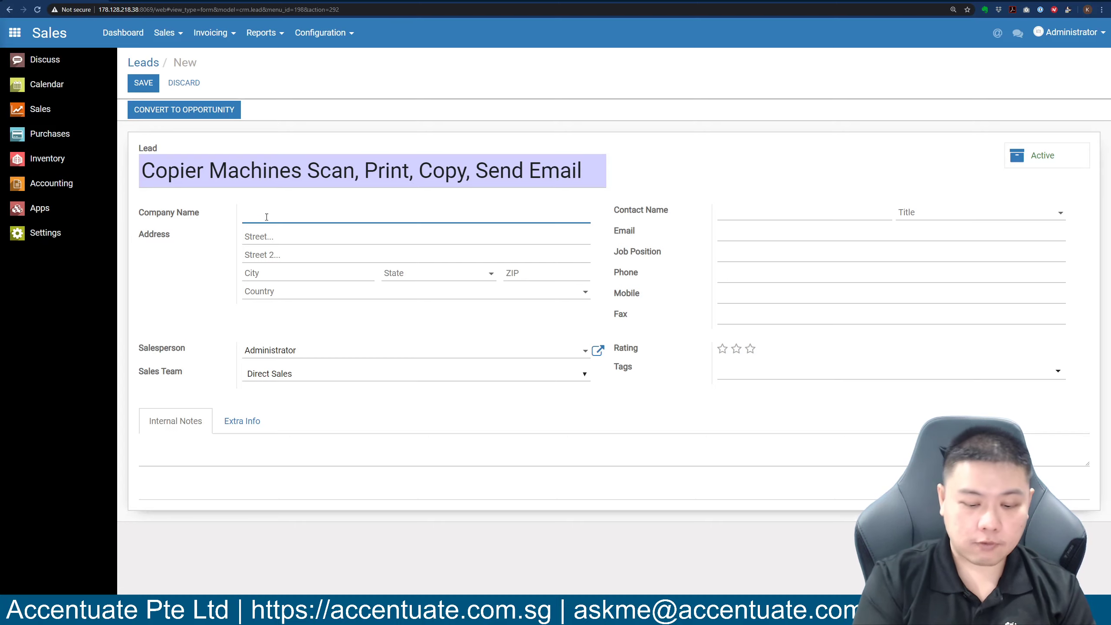
type("A")
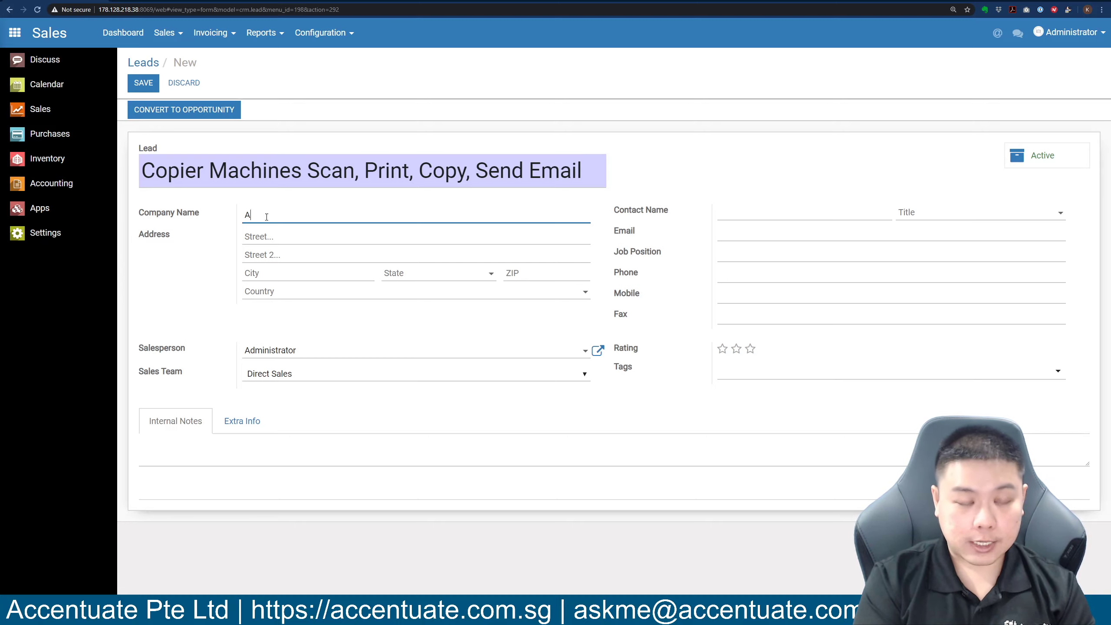
type("ccentuate Pte Ltd")
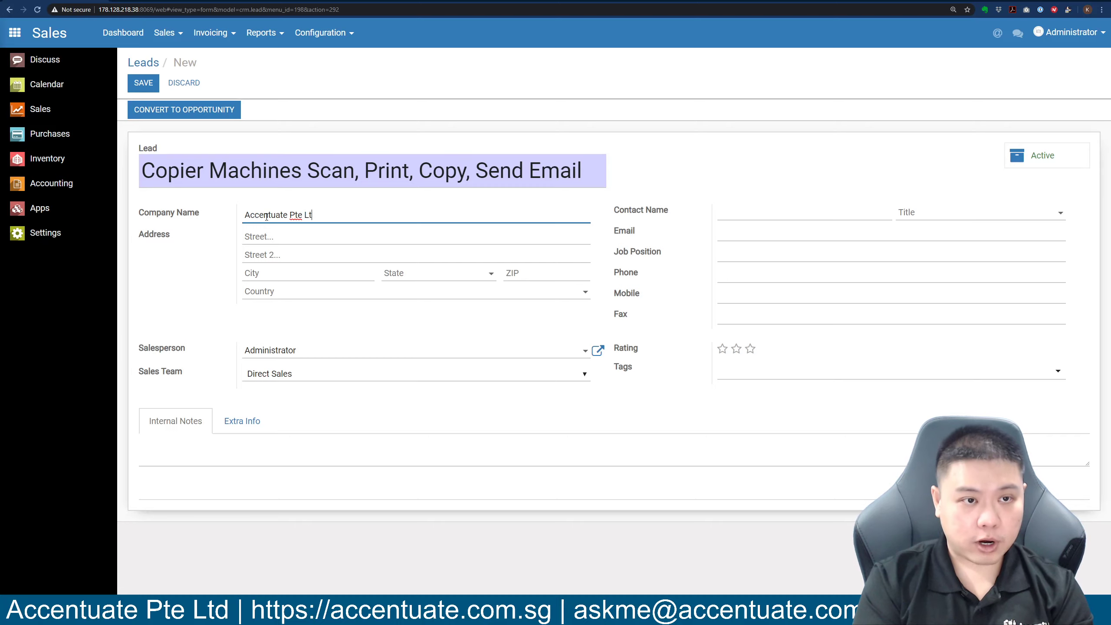
key("ctrl+BackSpace")
key("ctrl+BackSpace")
key("ctrl+BackSpace")
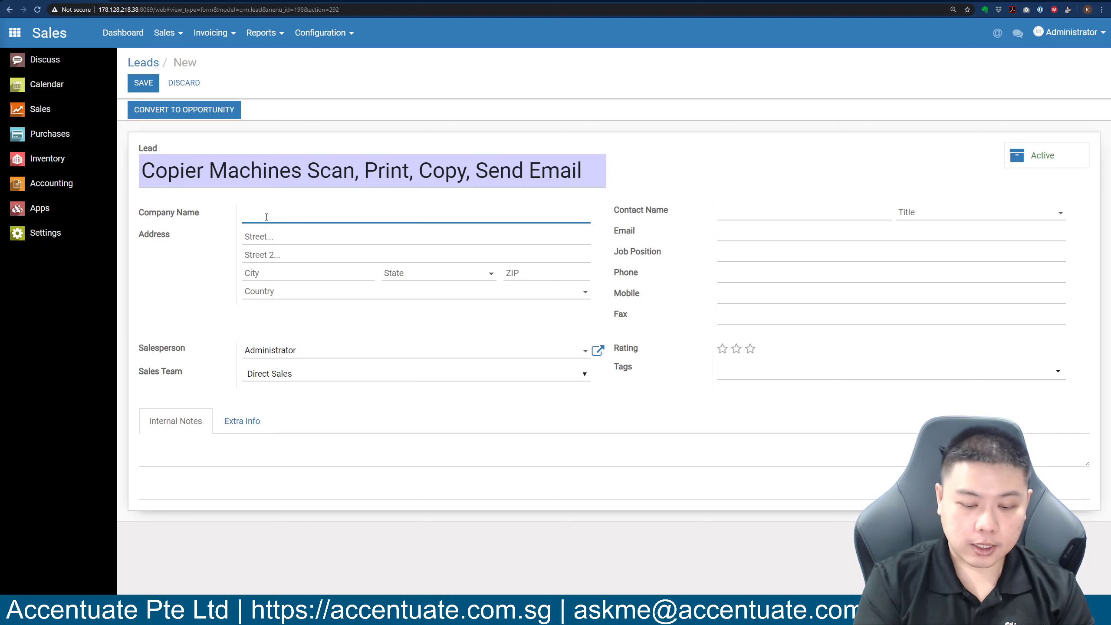
type("Docu")
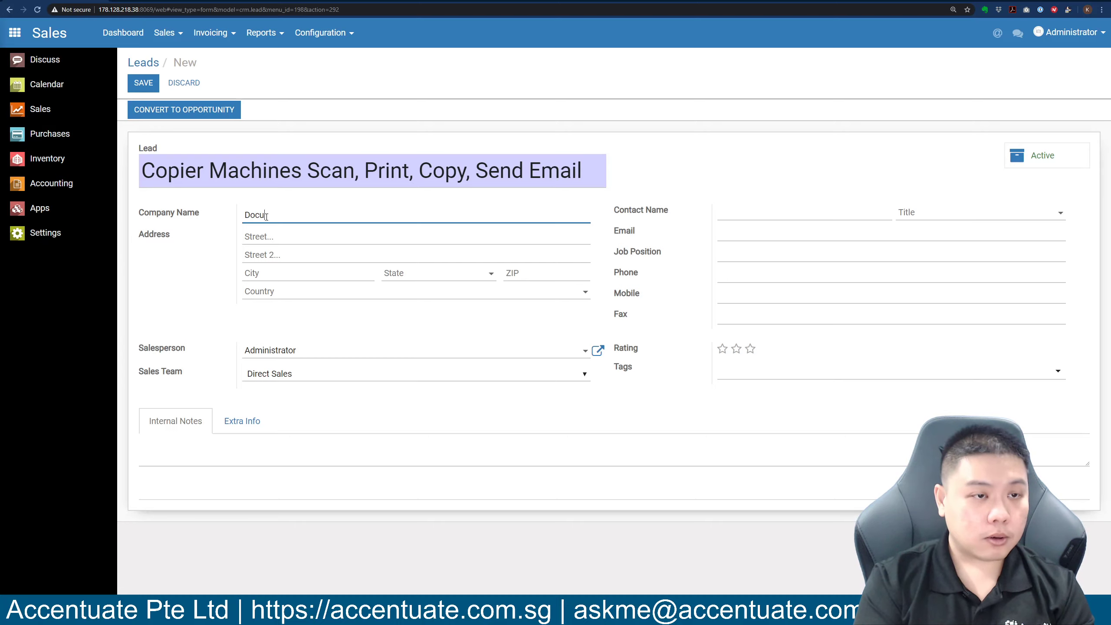
type("hub Data ")
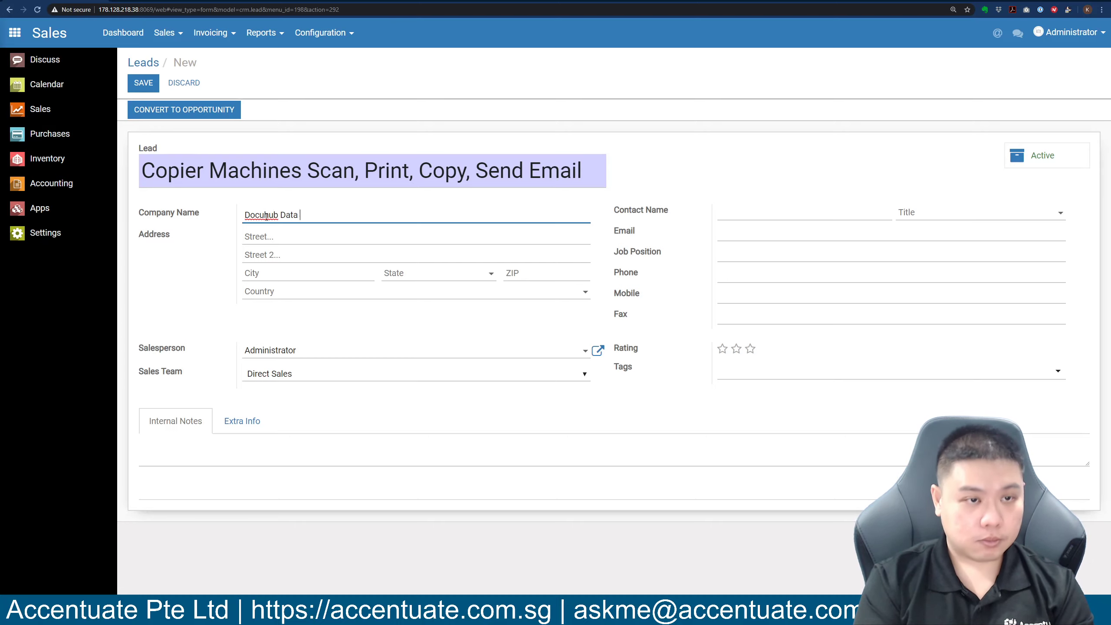
type("Pte Ltd")
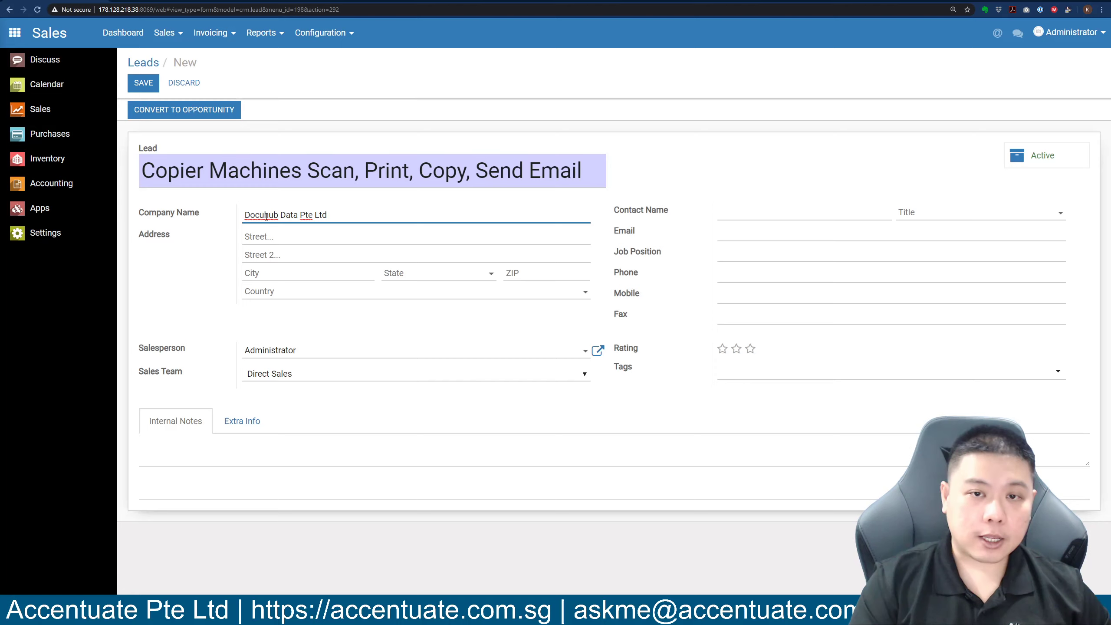
Enter the contact's name and set the contact's title to Mister.
left_click(753, 213)
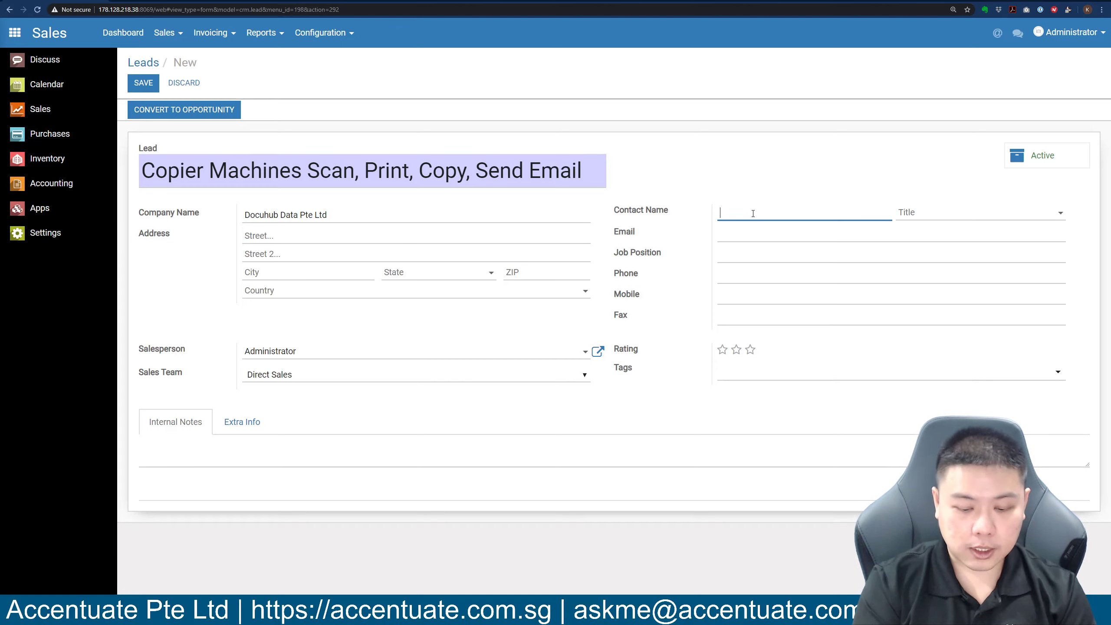
type("Roland")
key("Tab")
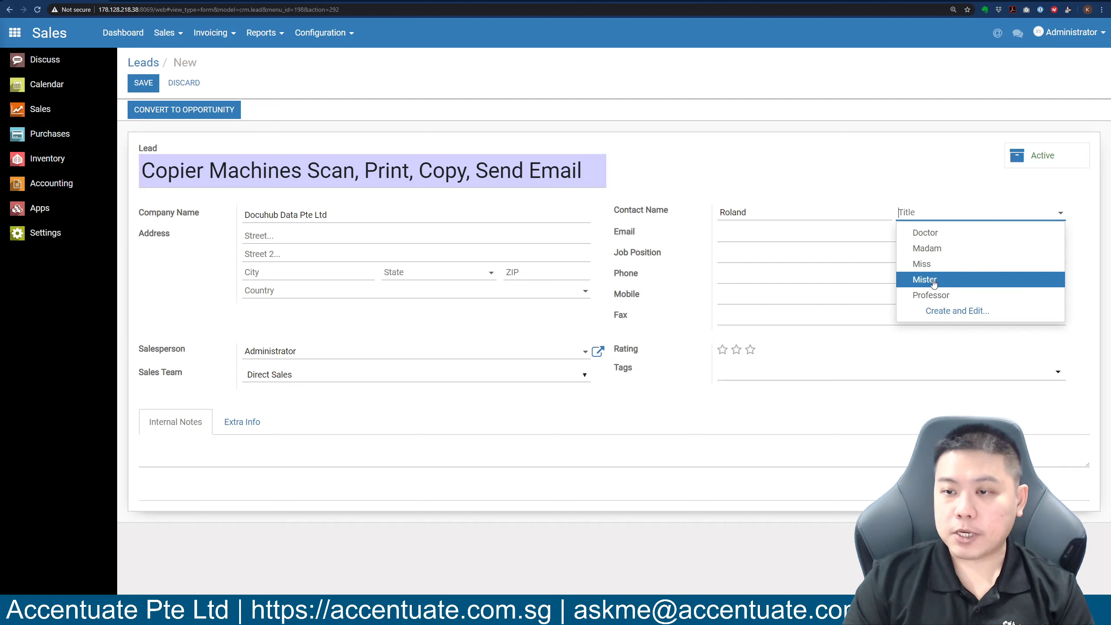
left_click(954, 282)
Fill in the contact's e-mail address, correcting the mistyped ending.
left_click(742, 239)
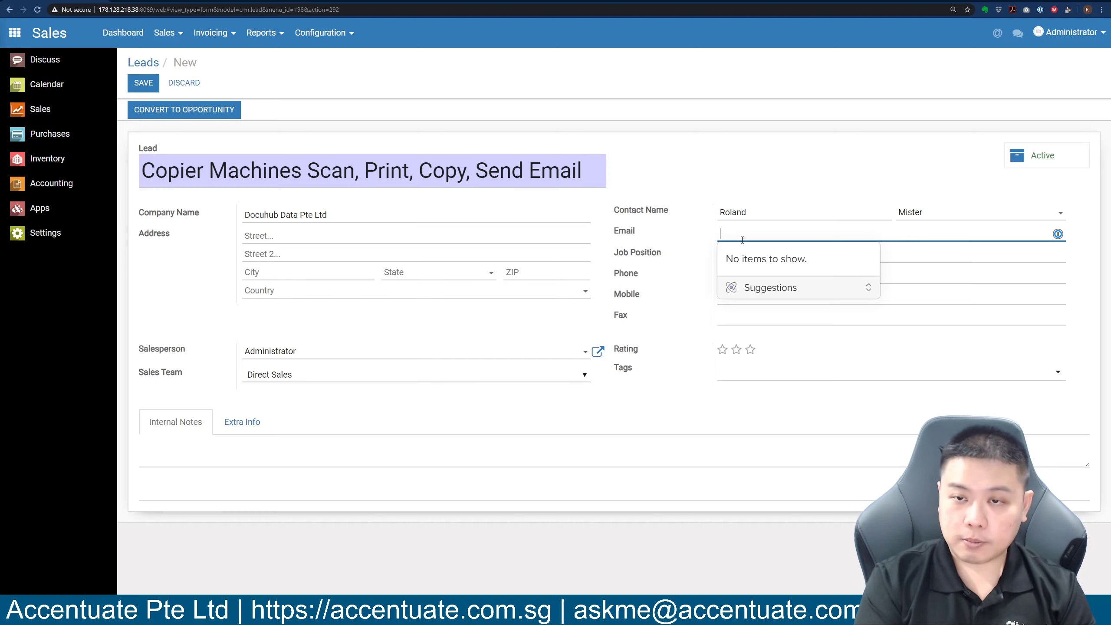
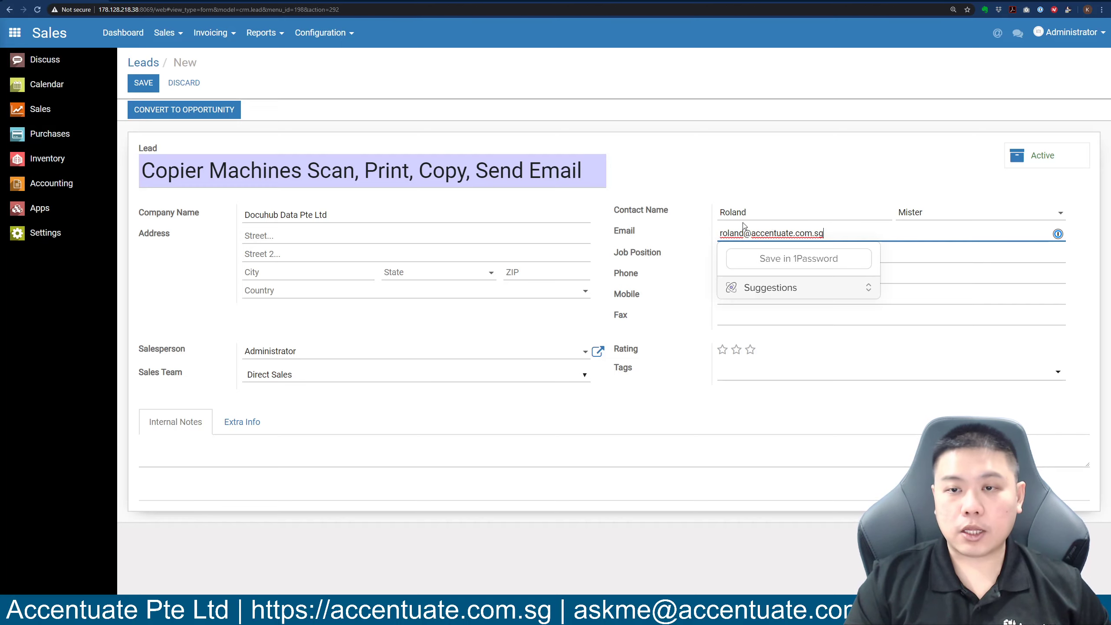
left_click(773, 171)
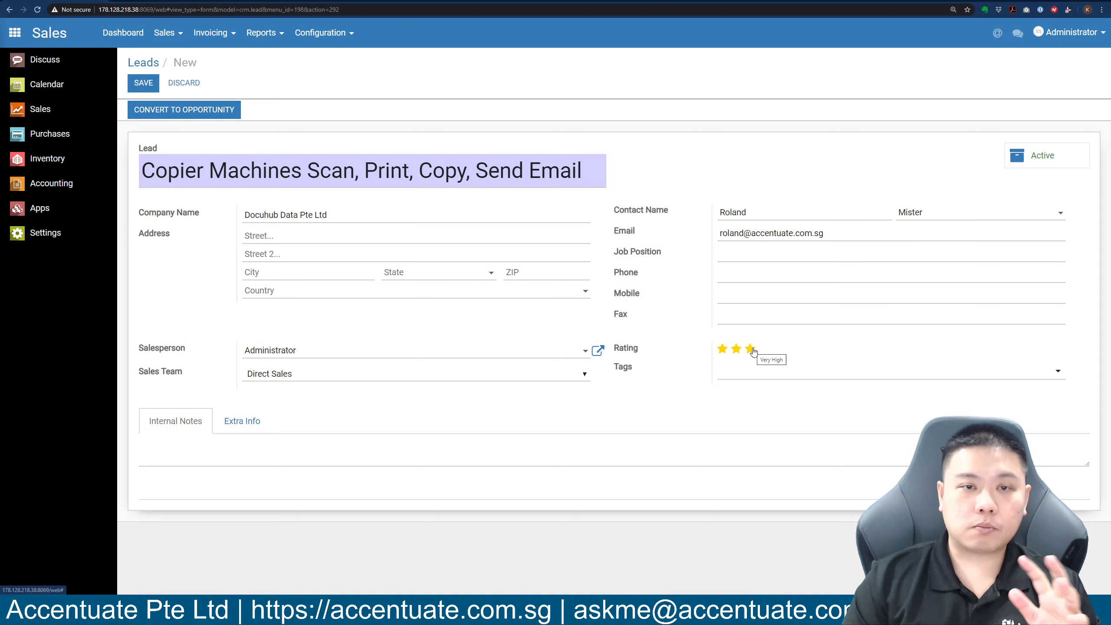
Give the lead a three-star rating and create the new Copier Machine tag.
left_click(753, 351)
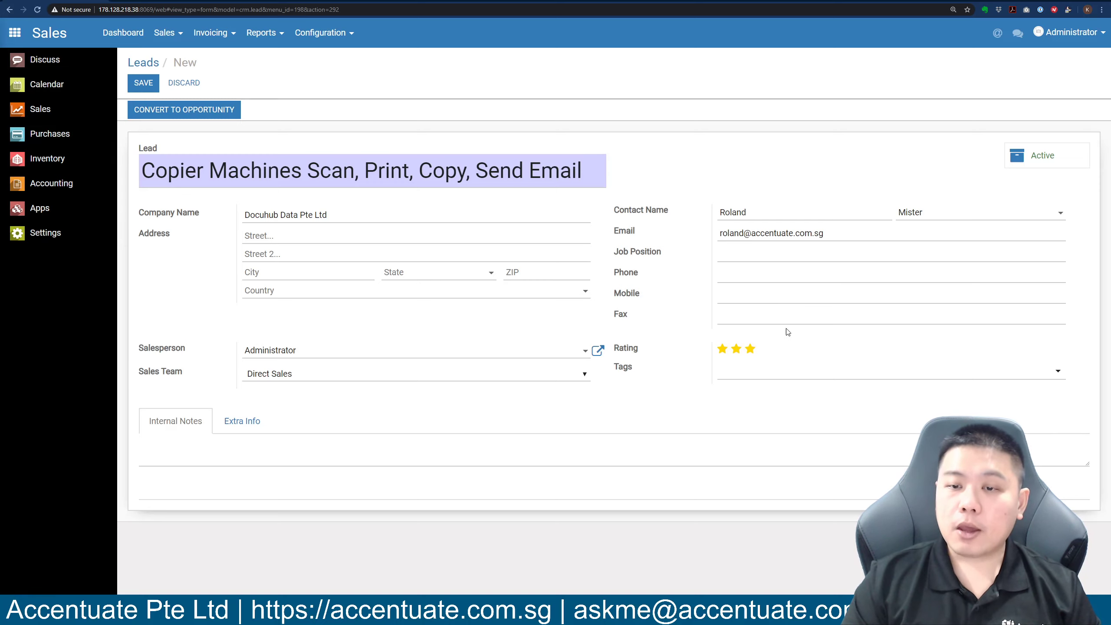
left_click(728, 374)
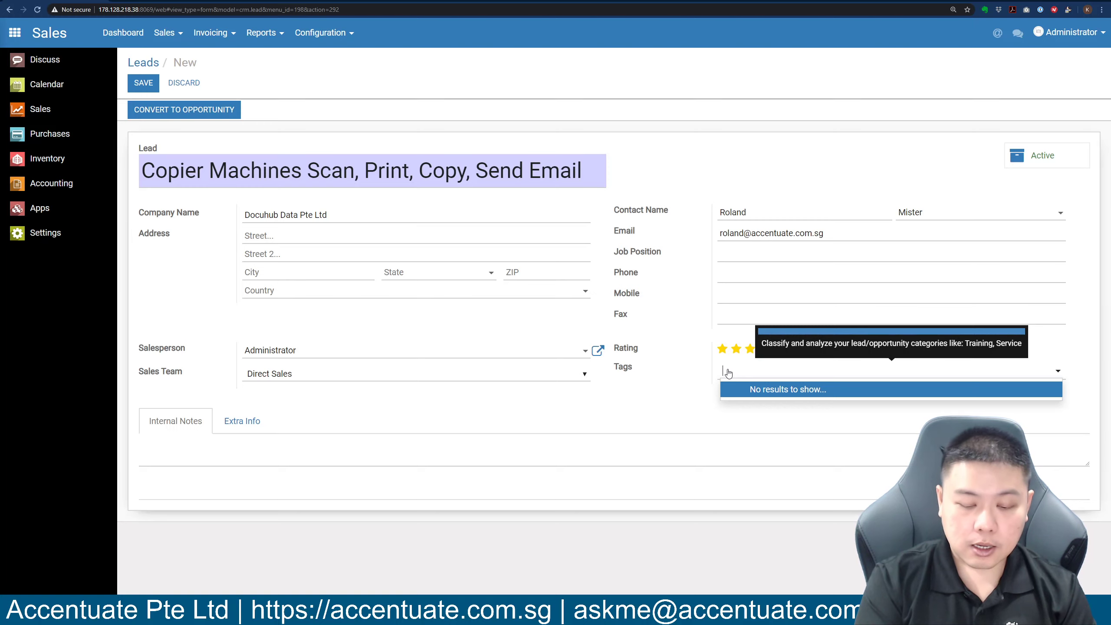
type("Copier")
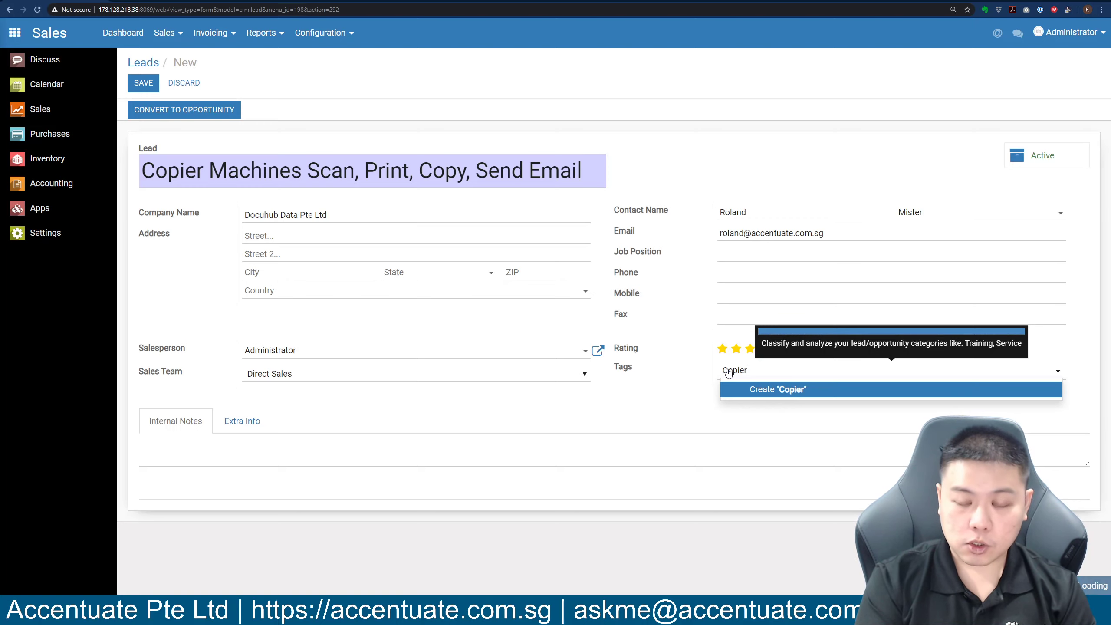
type(" Machine")
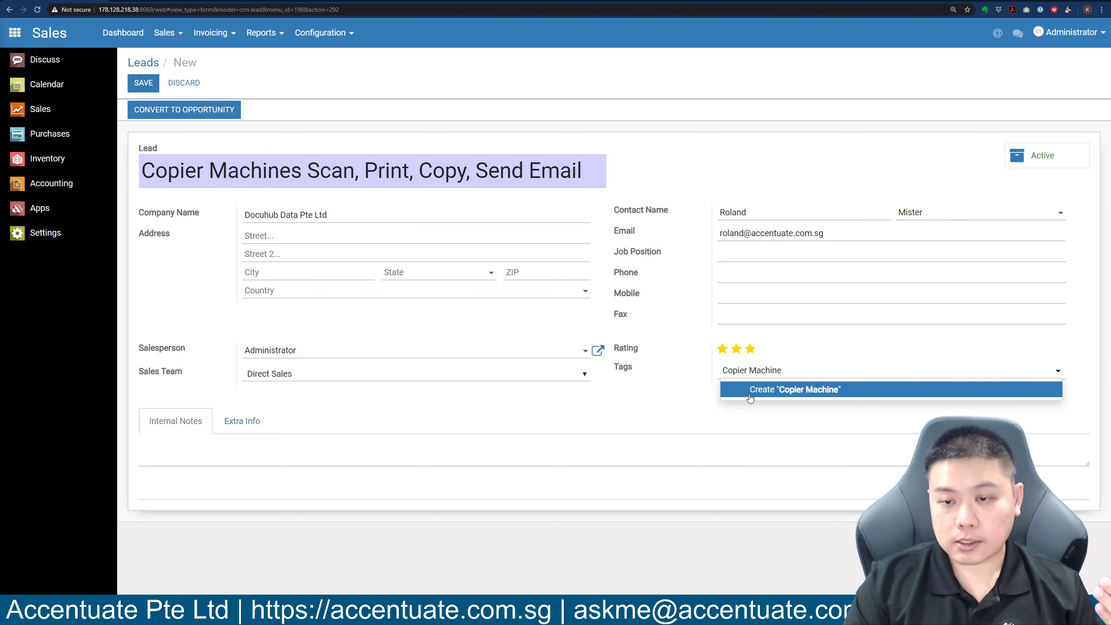
left_click(750, 392)
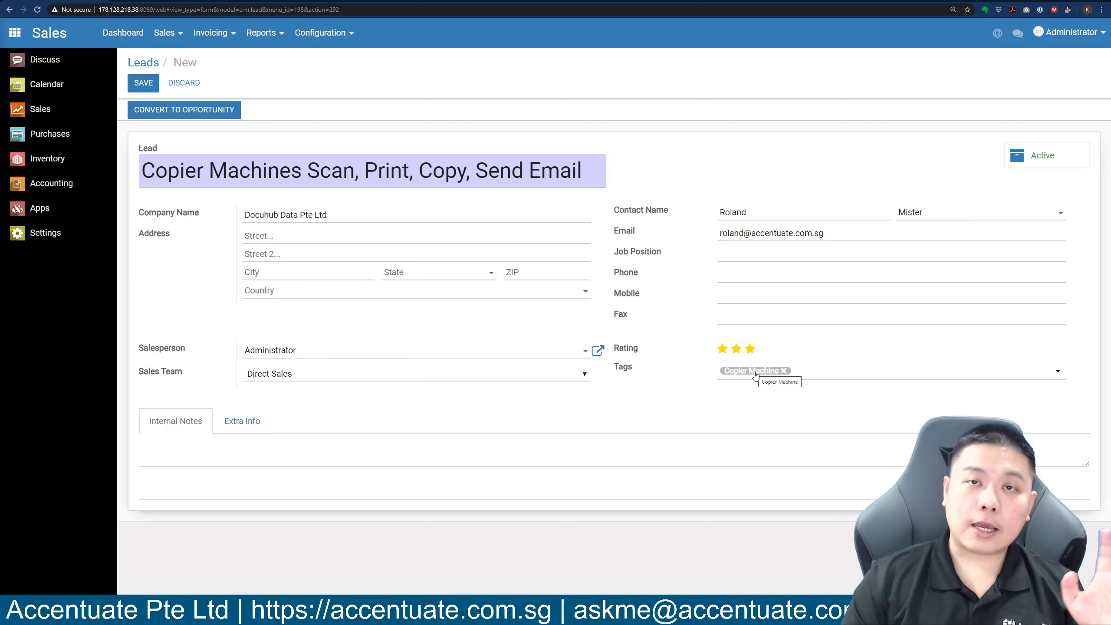
Colour the Copier Machine tag green.
left_click(859, 377)
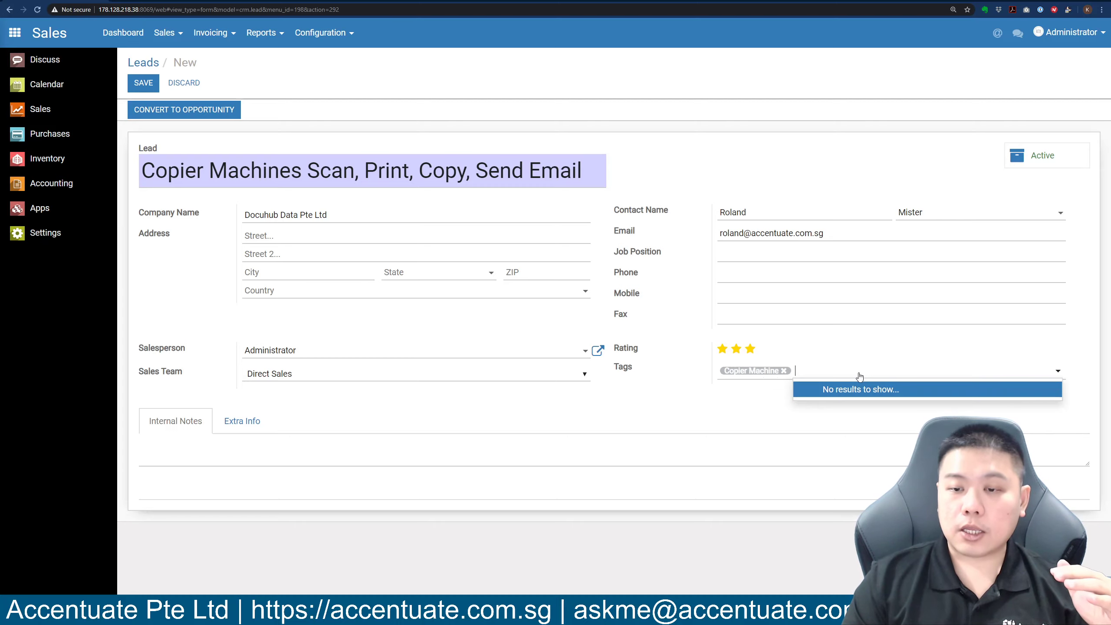
mouse_move(757, 377)
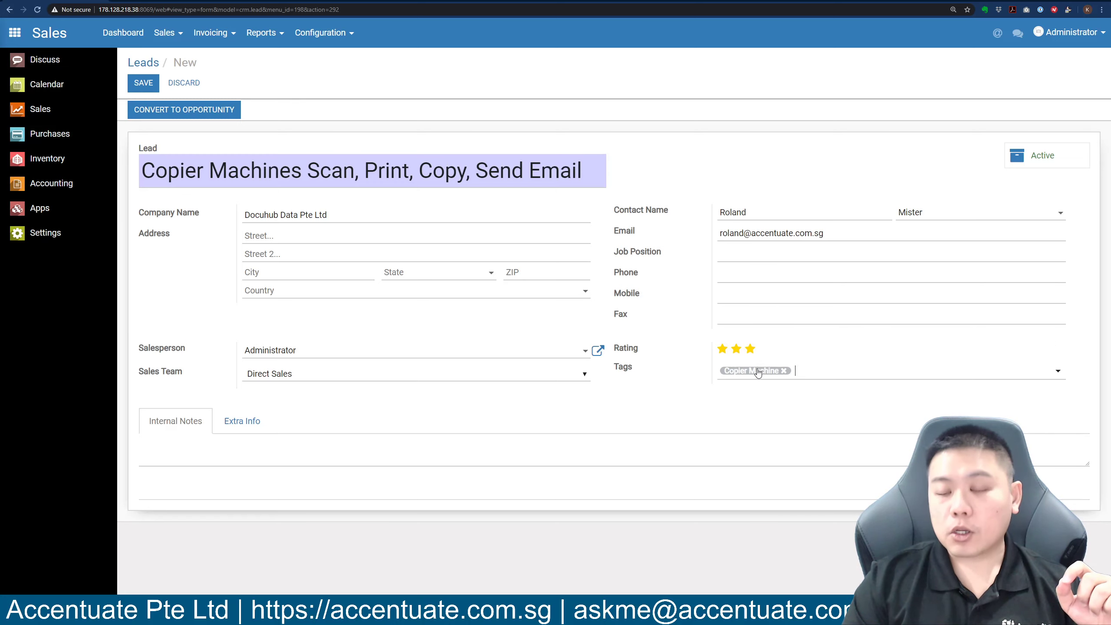
left_click(758, 372)
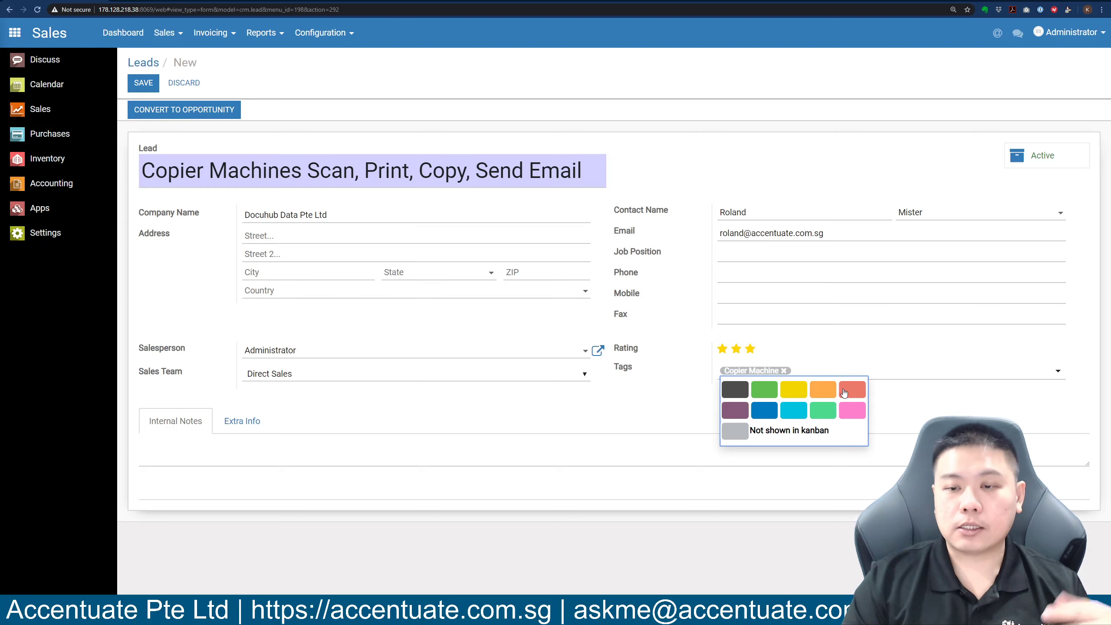
left_click(766, 394)
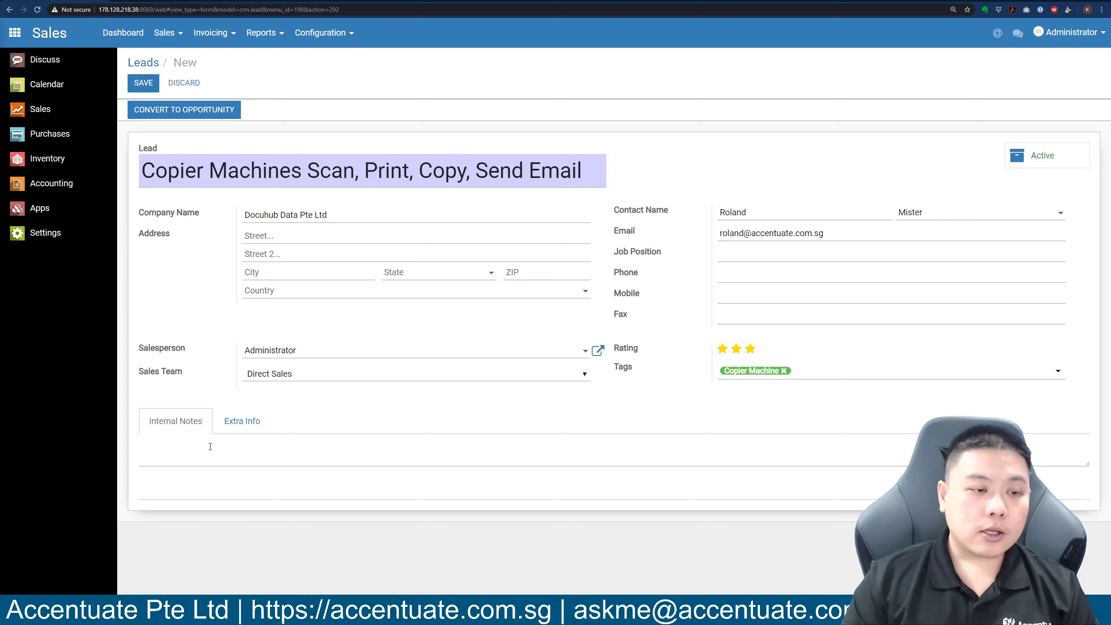
Write internal notes: 'Client is asking for more details' and 'Send brochure as well as a ball park price for them to consider.'.
left_click(210, 440)
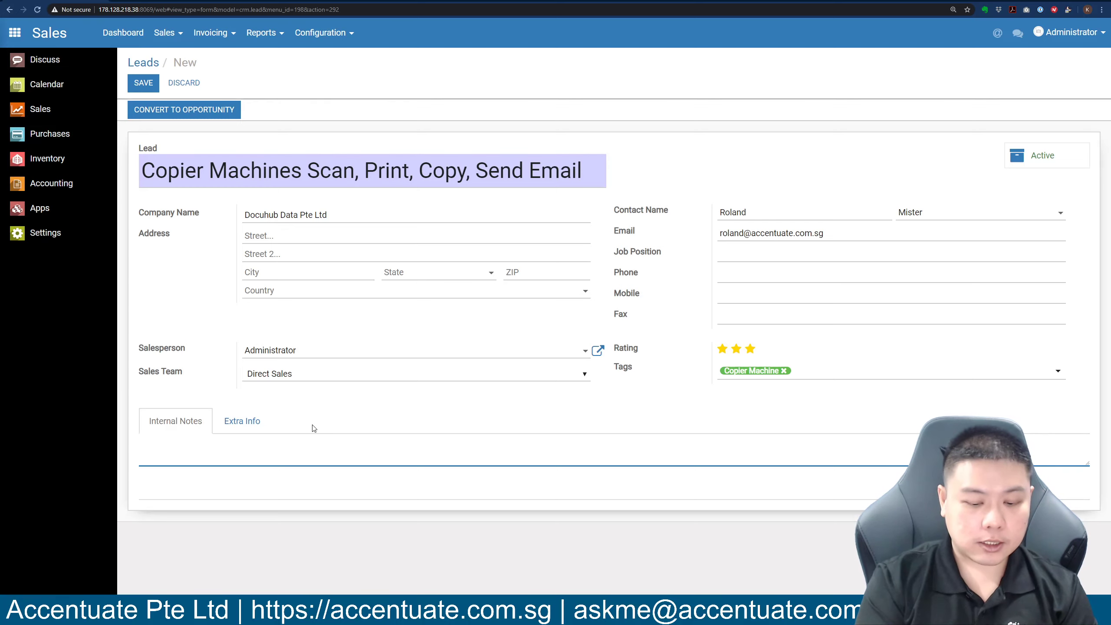
type("More details.")
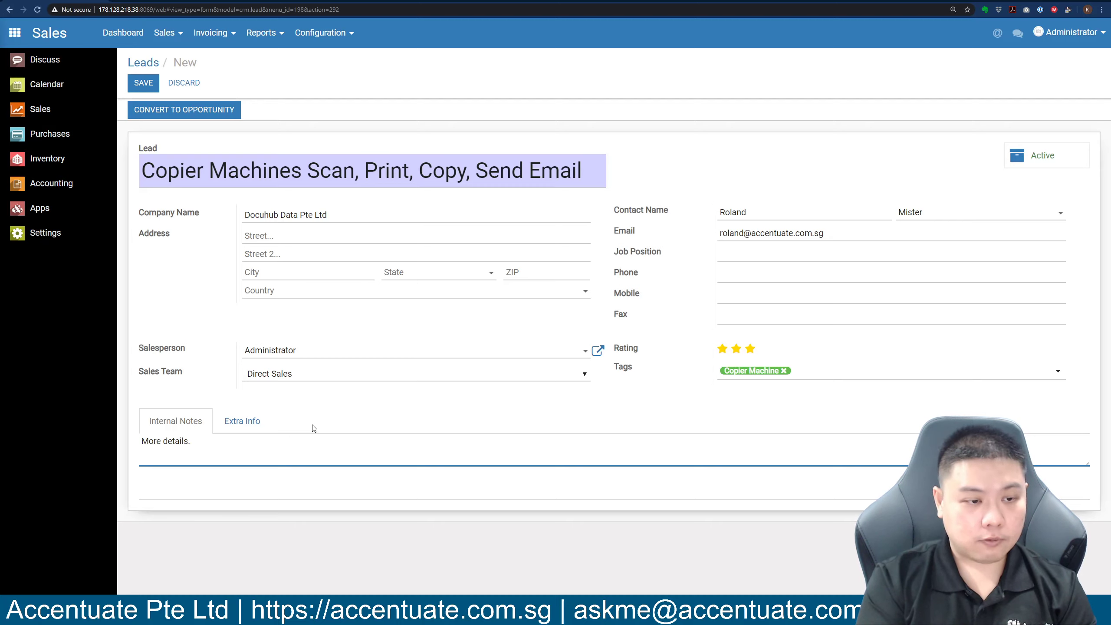
key("ctrl+BackSpace")
key("ctrl+BackSpace")
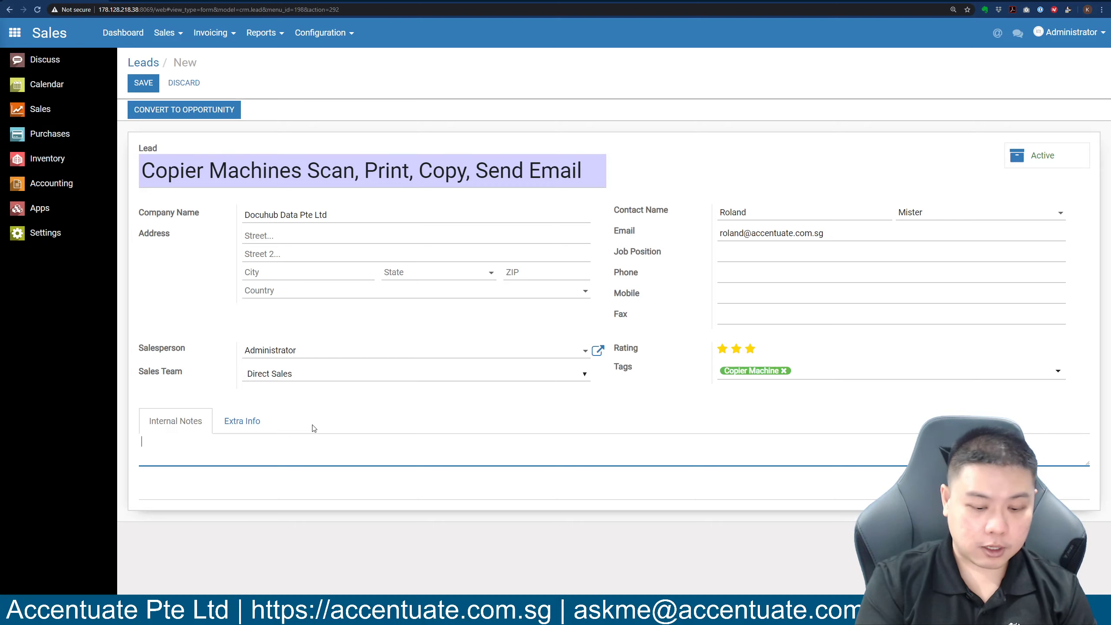
type("Client is ask")
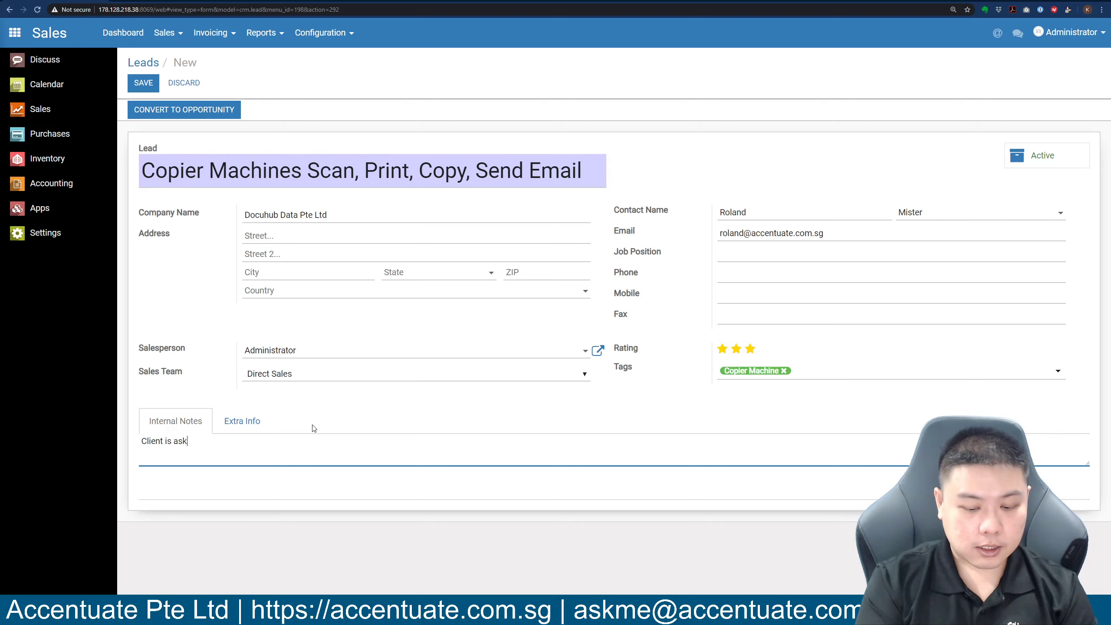
type("ing for more details")
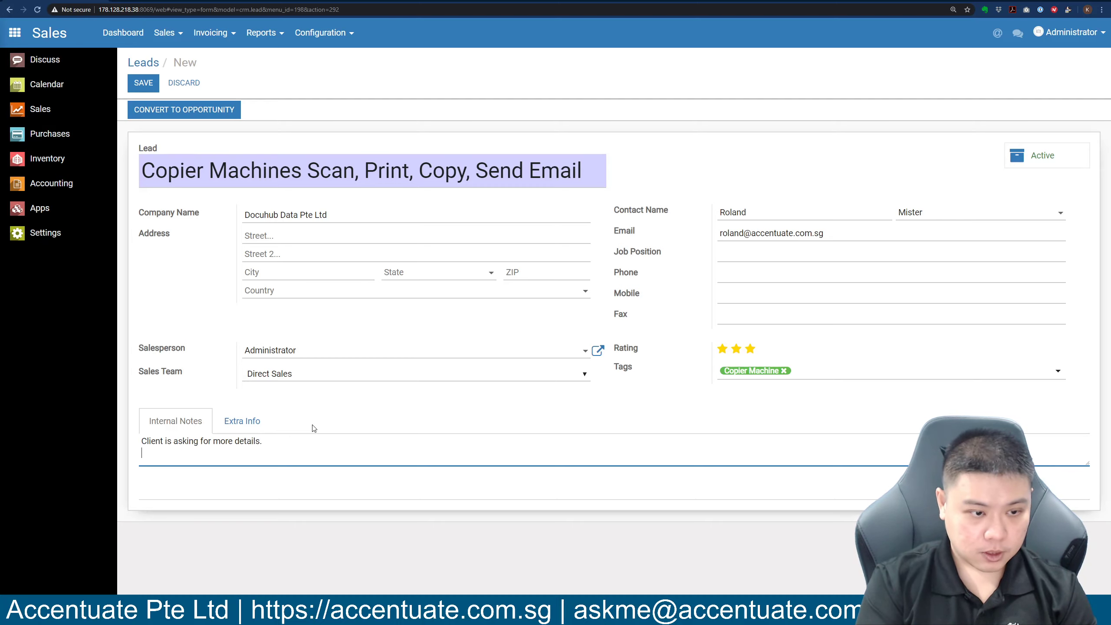
key("Return")
type("Send brochure as well as")
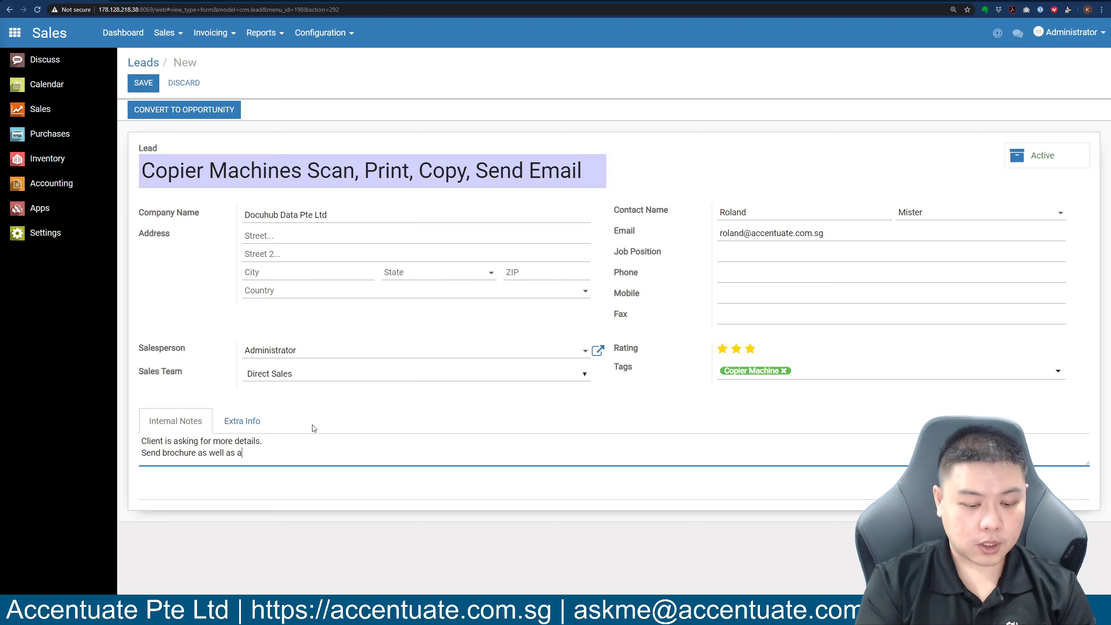
type("a ball par")
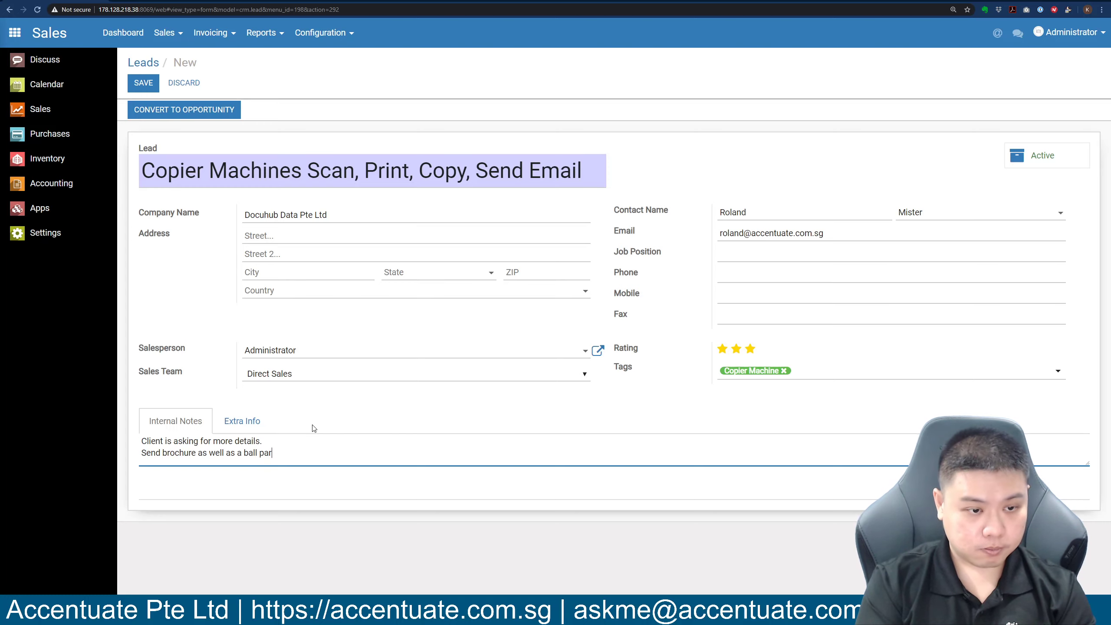
type("k price fo")
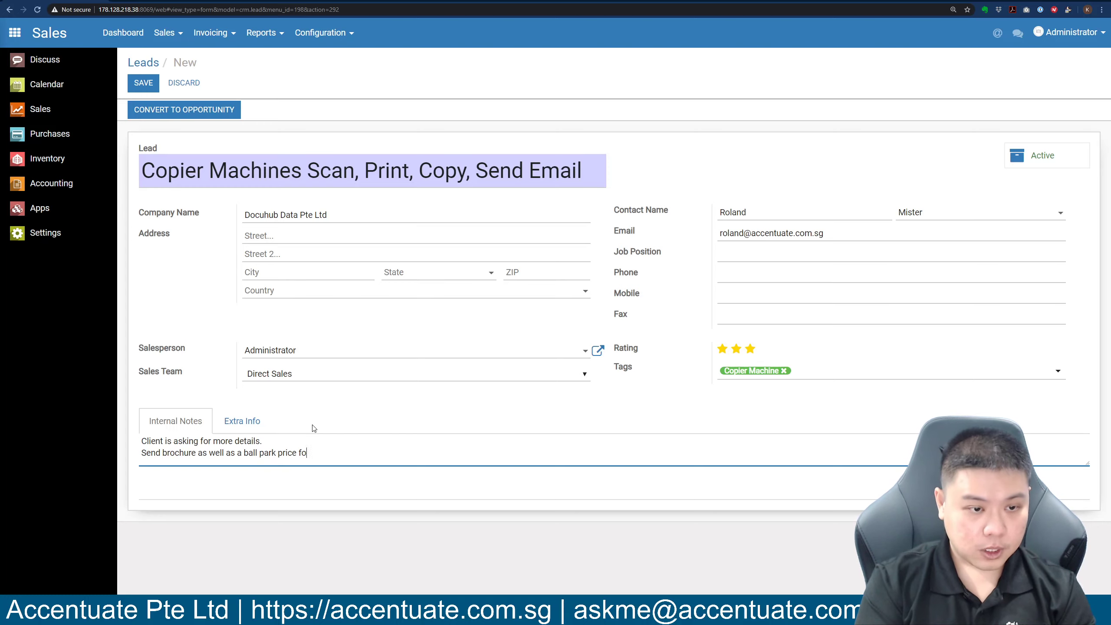
type("r them to con")
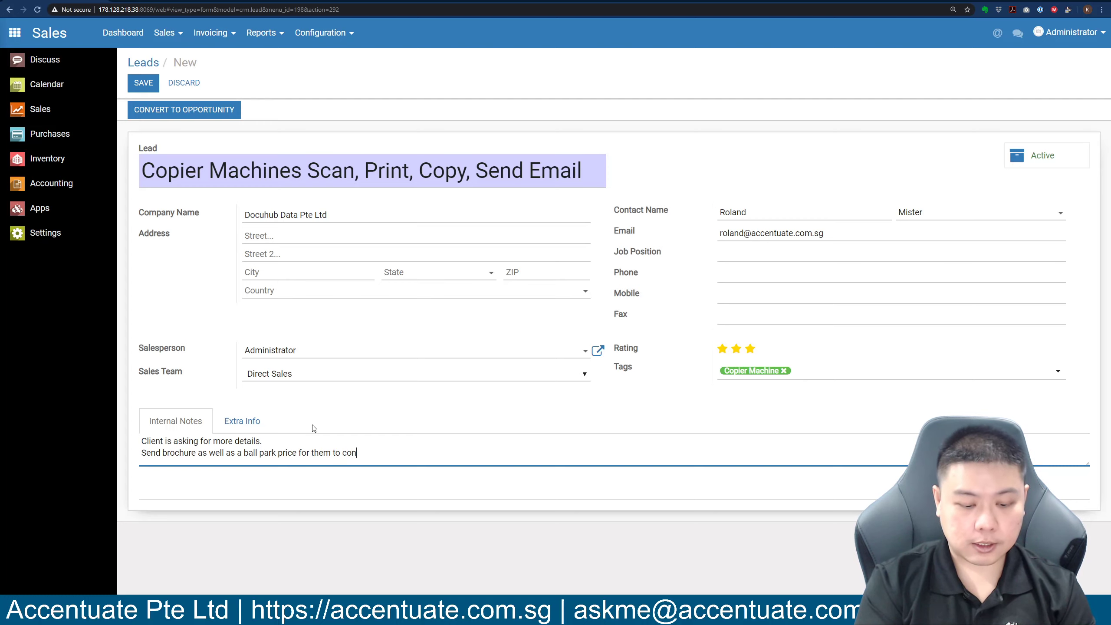
type("sider.")
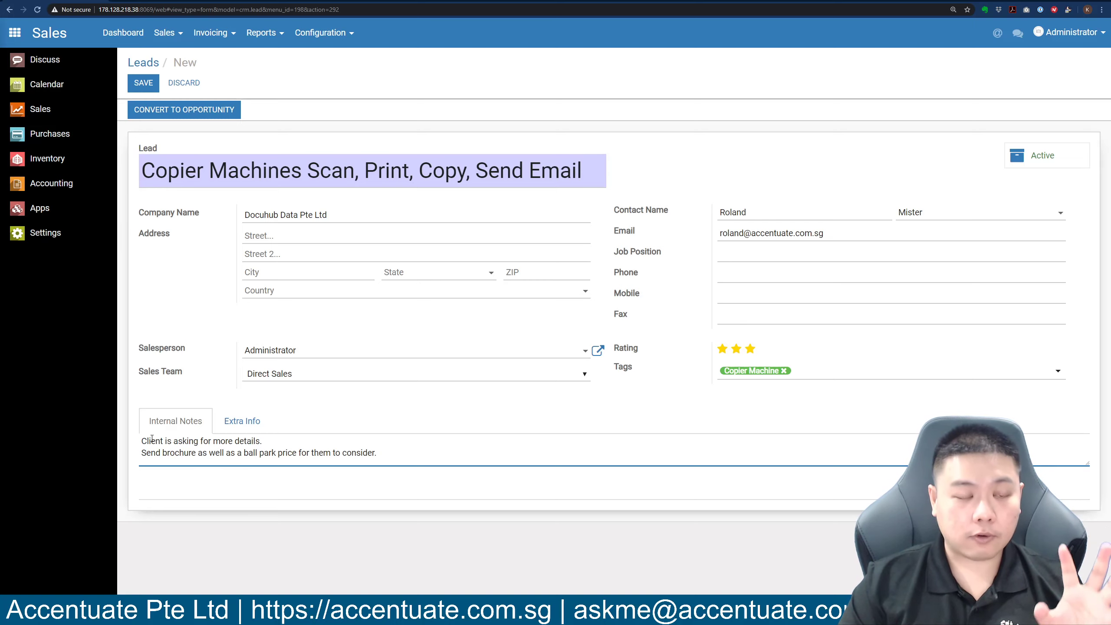
left_click(249, 422)
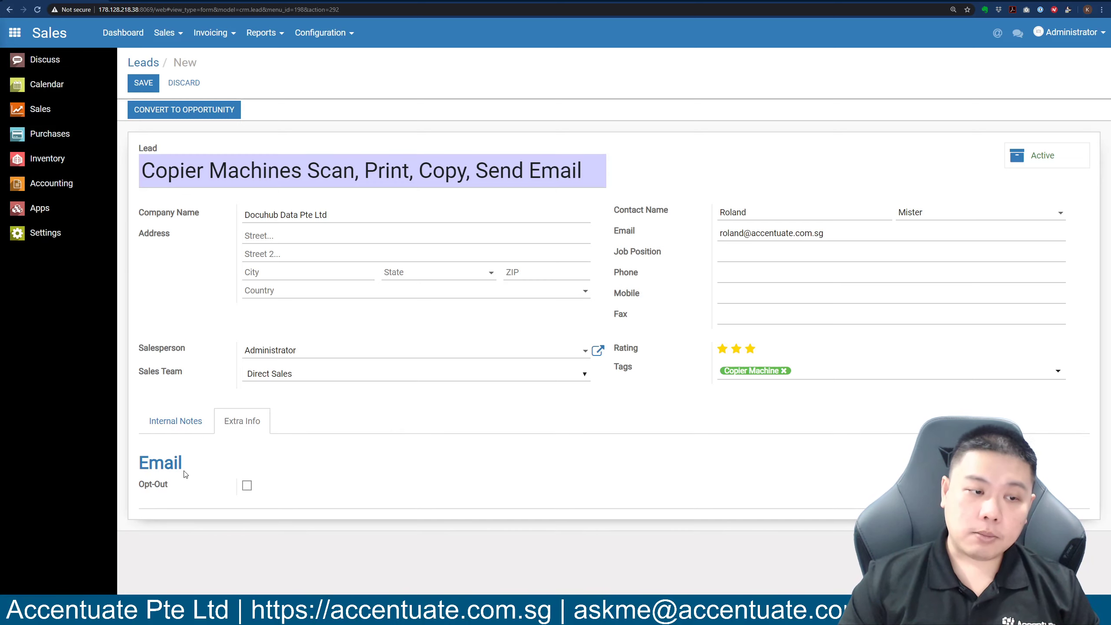
mouse_move(165, 489)
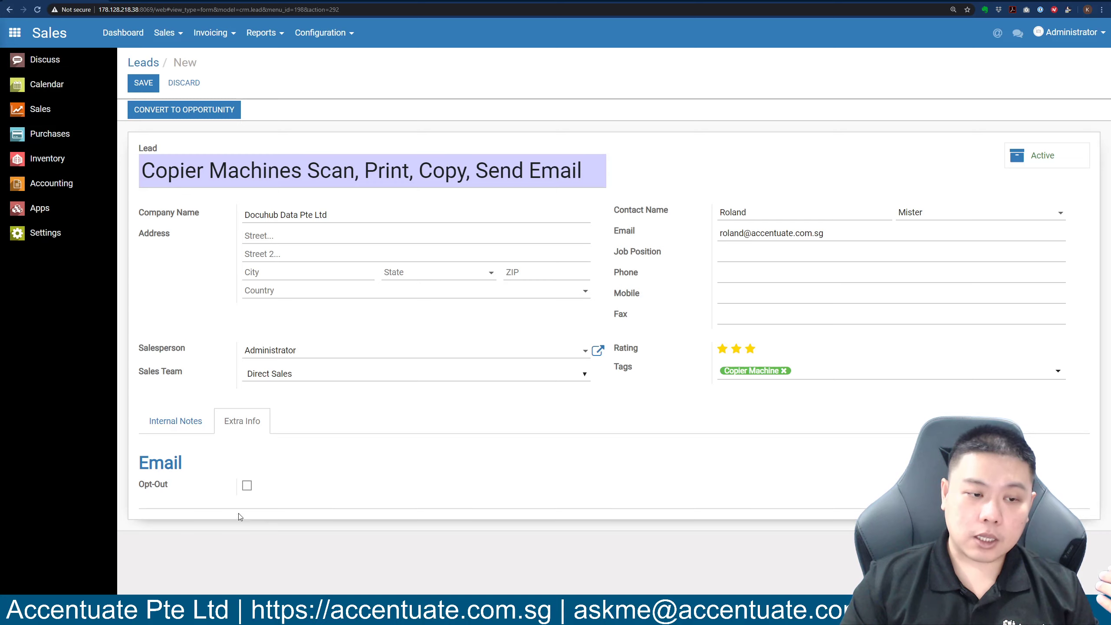
left_click(205, 423)
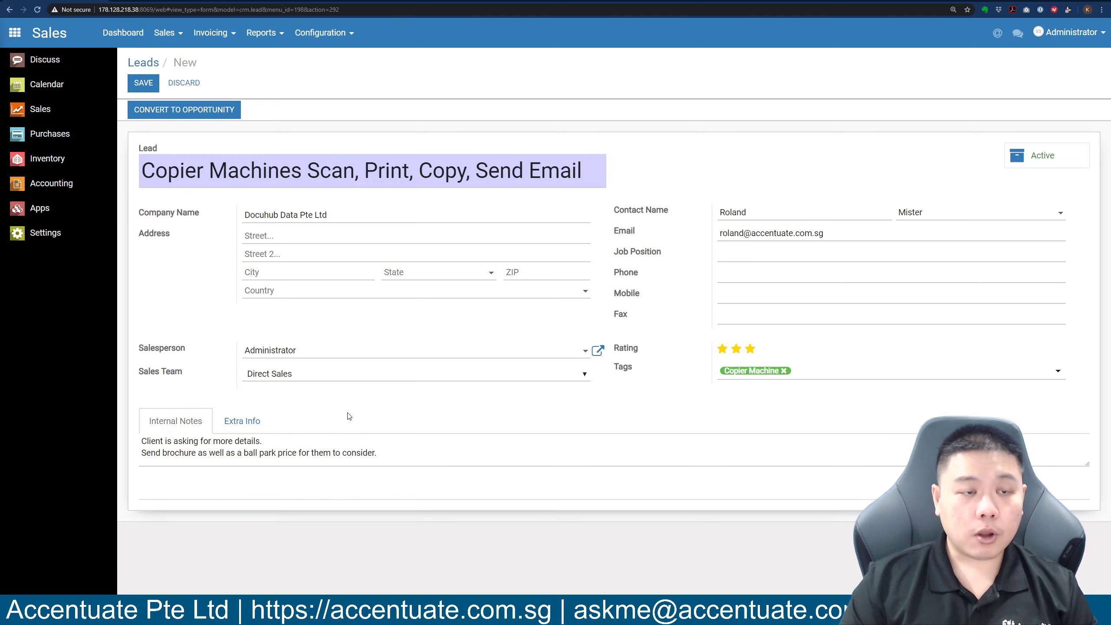
Save the copier lead and go back to the Leads list.
left_click(143, 82)
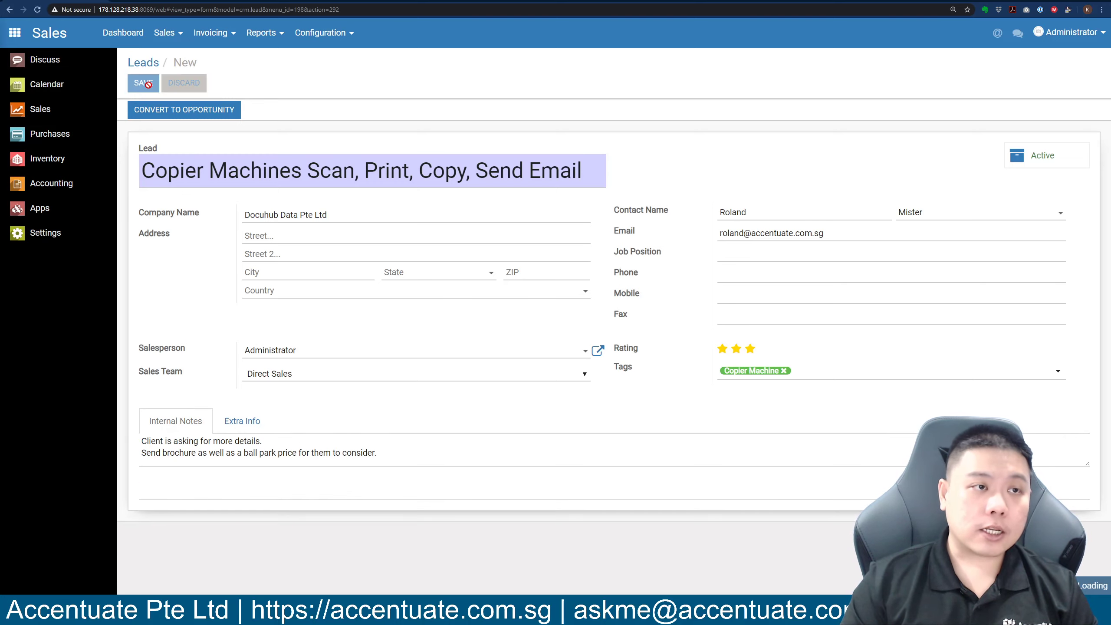
left_click(145, 63)
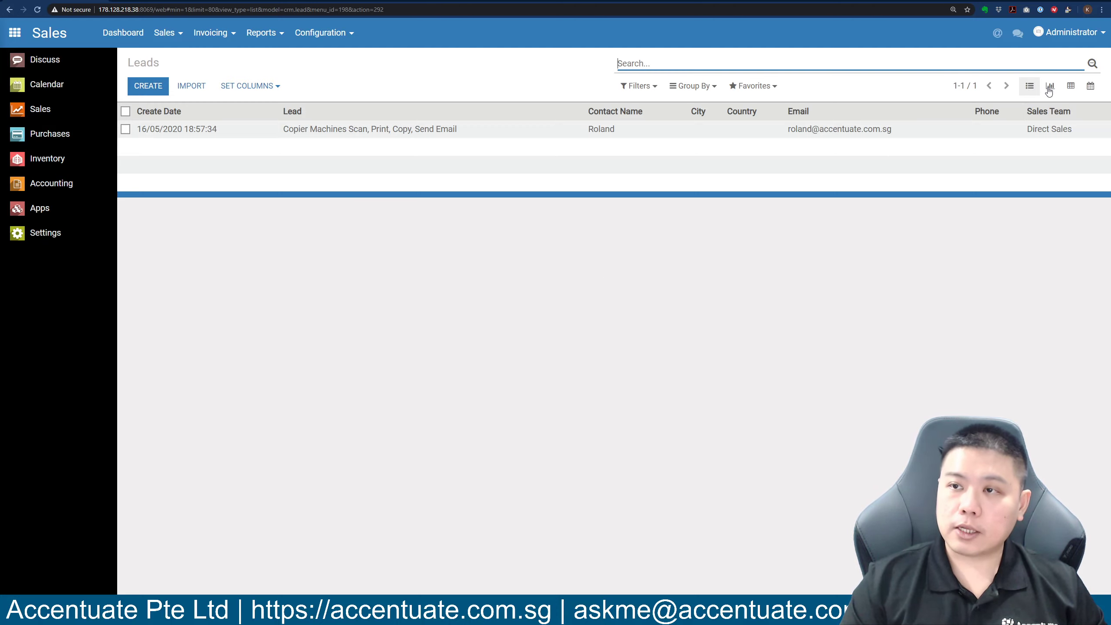
Show the leads as a pivot table with rows grouped by creation month.
left_click(1049, 87)
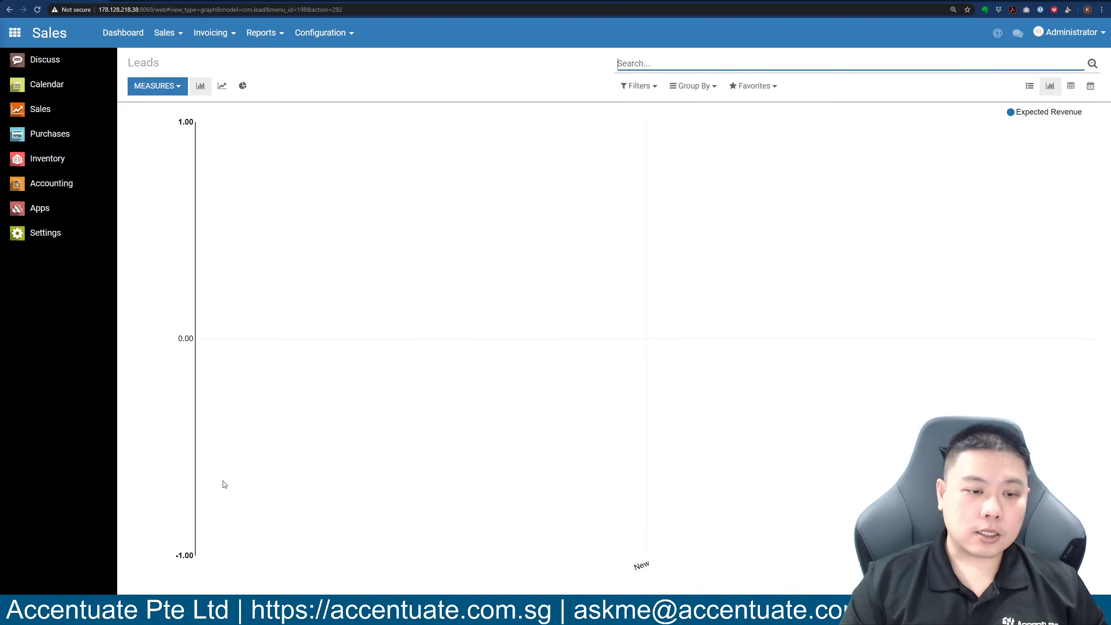
left_click(1071, 87)
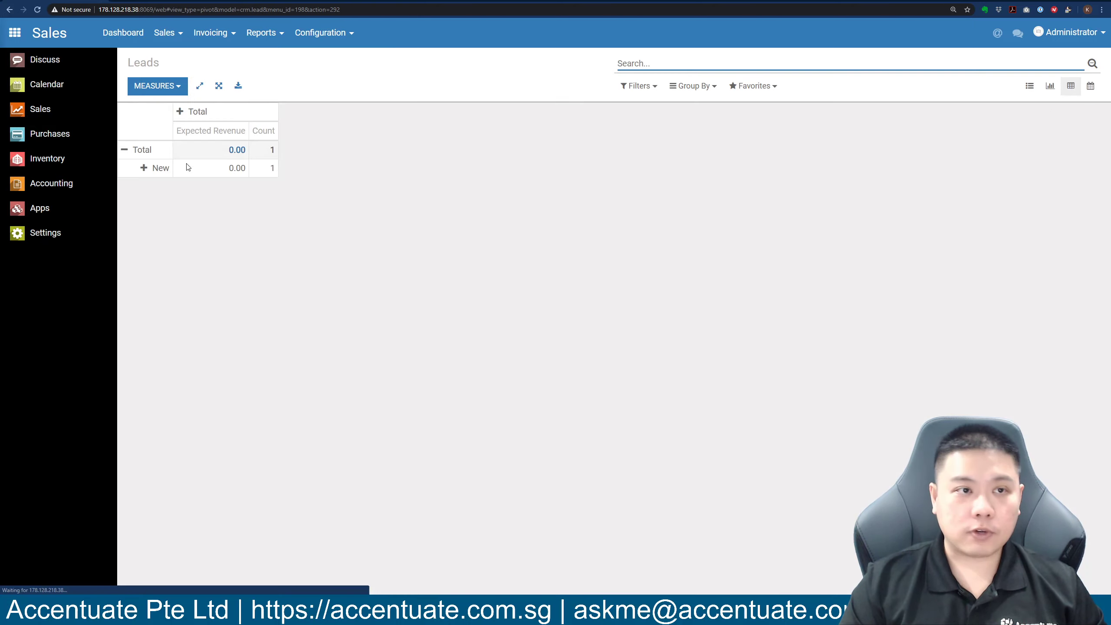
left_click(131, 153)
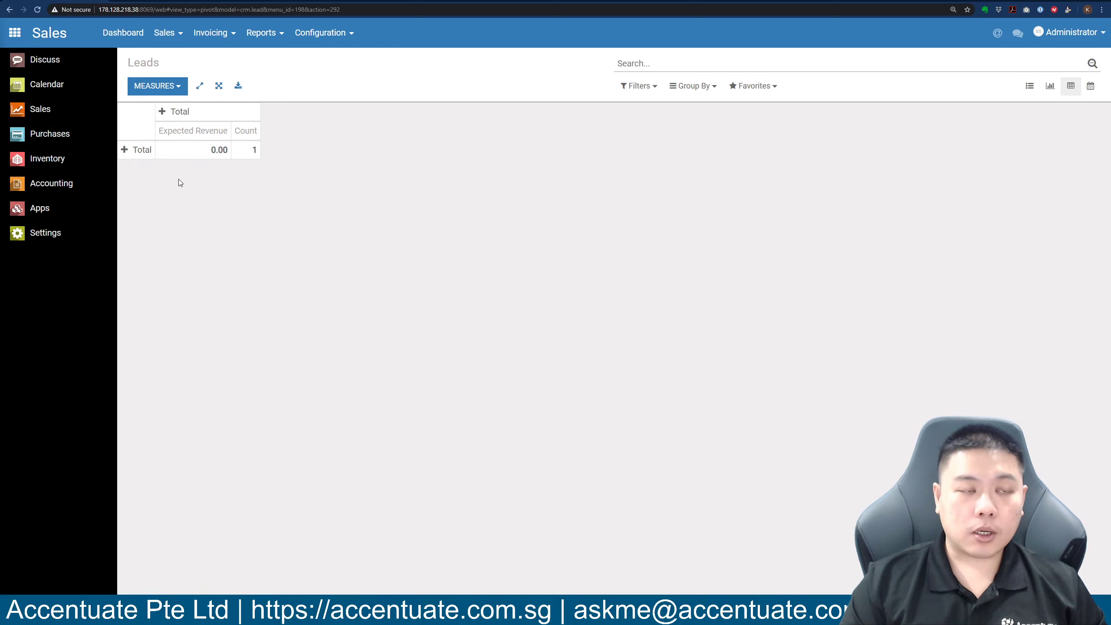
left_click(125, 150)
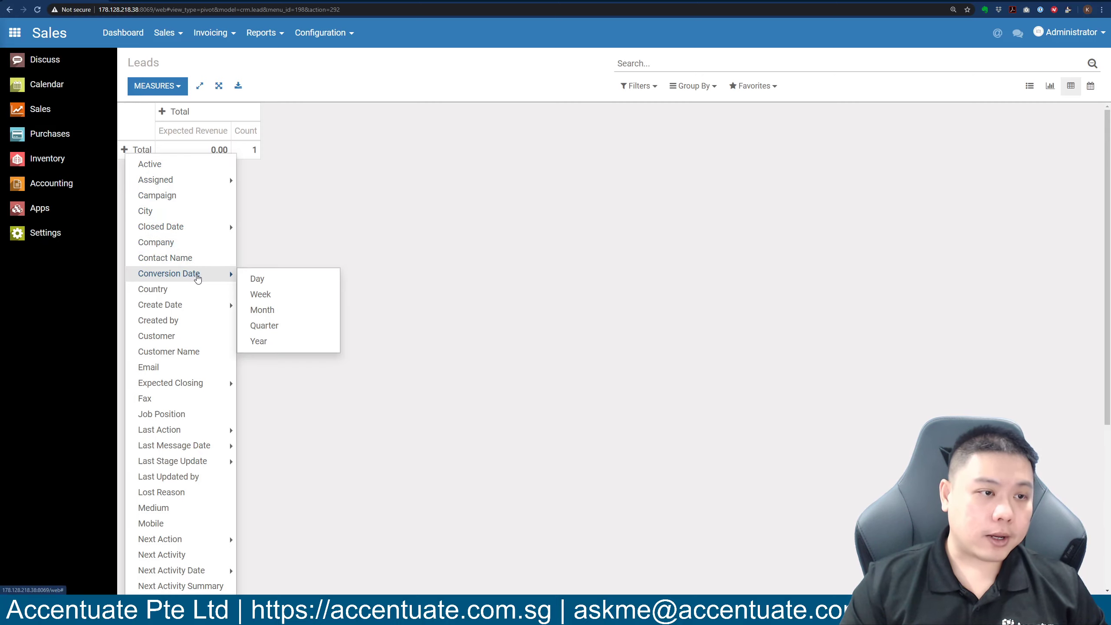
mouse_move(197, 304)
left_click(285, 345)
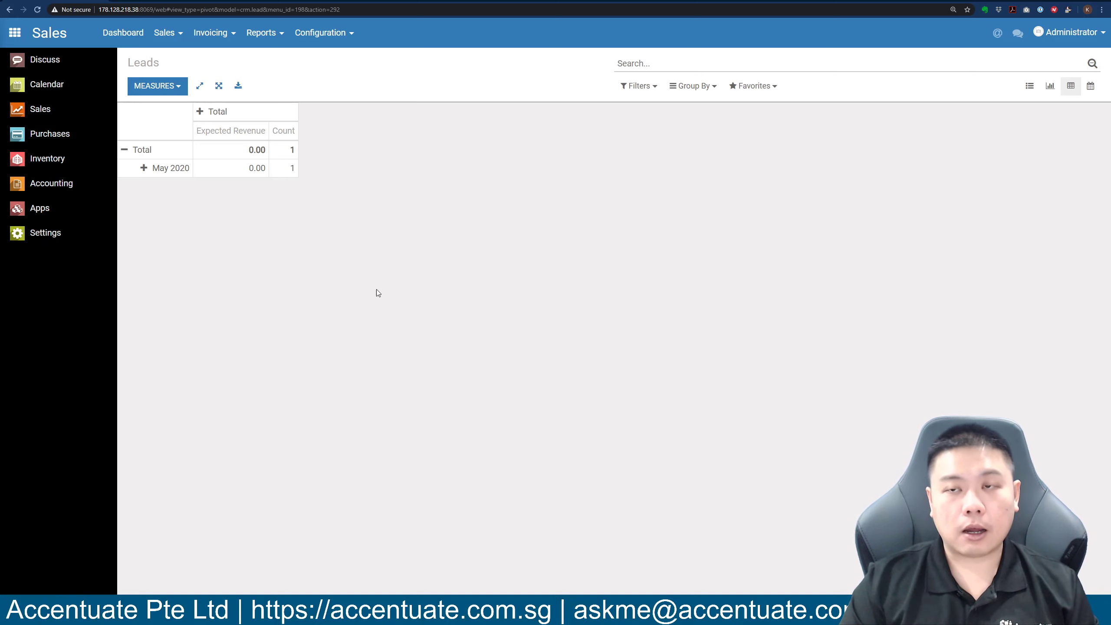
Regroup the pivot rows by Create Date: Day, showing 16 May 2020.
left_click(127, 150)
left_click(126, 150)
mouse_move(213, 278)
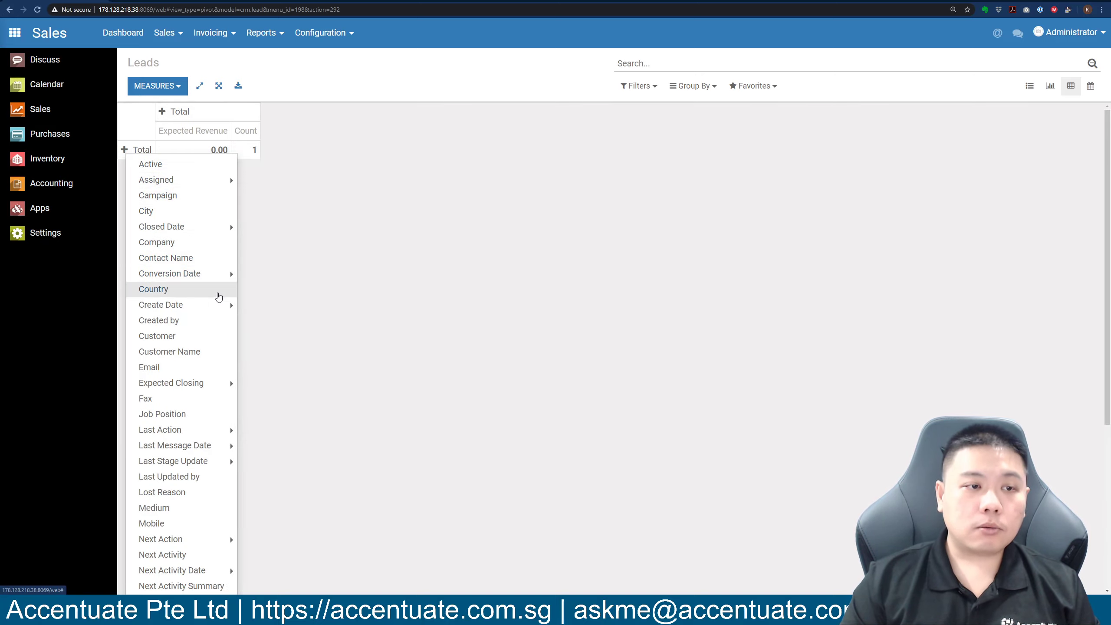
mouse_move(216, 305)
left_click(268, 316)
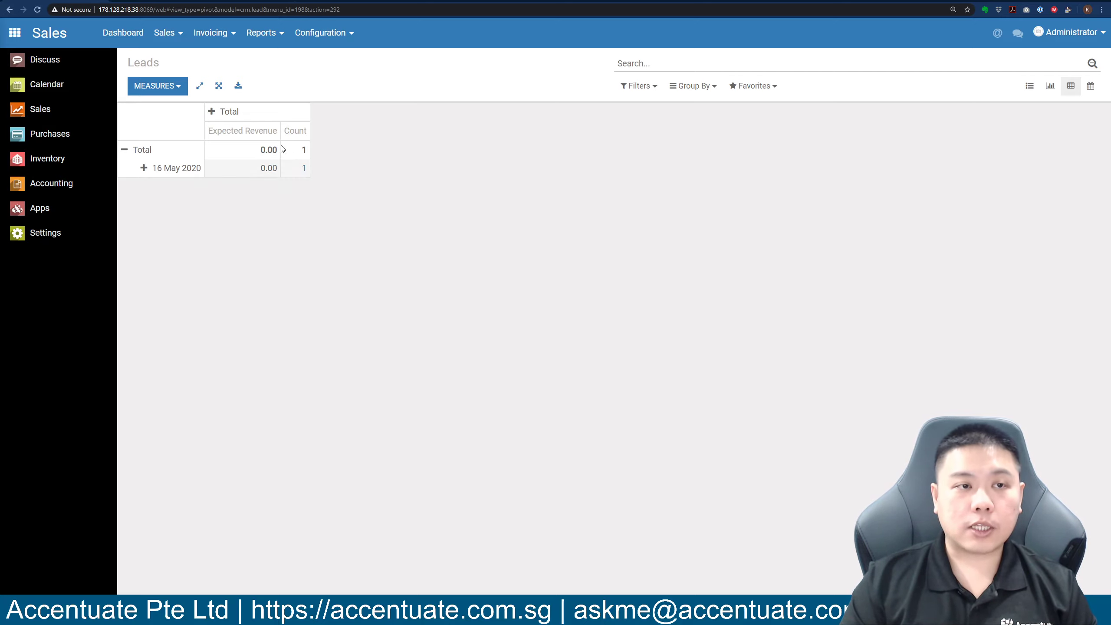
Split the pivot columns by Salesperson, showing Administrator with count 1.
left_click(212, 112)
mouse_move(256, 142)
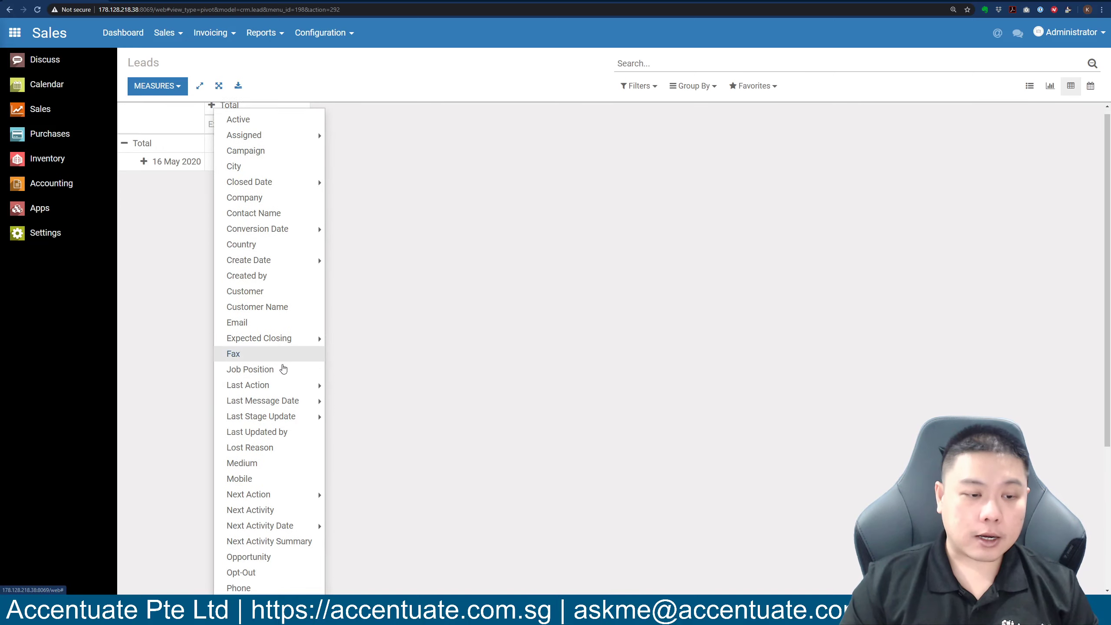
scroll(285, 366, "down", 5)
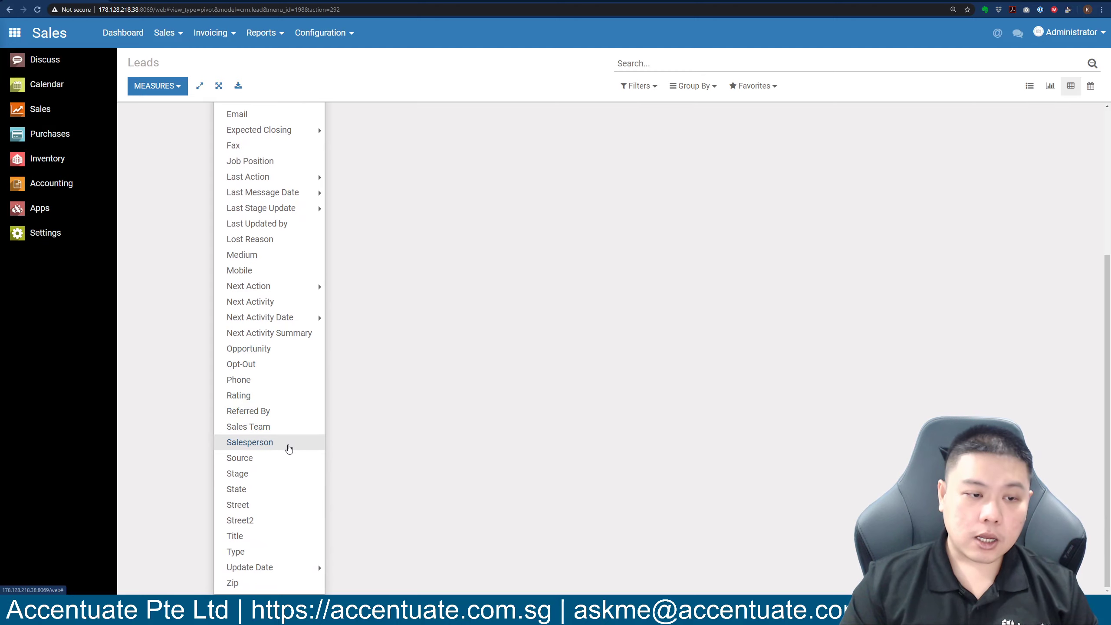
left_click(288, 448)
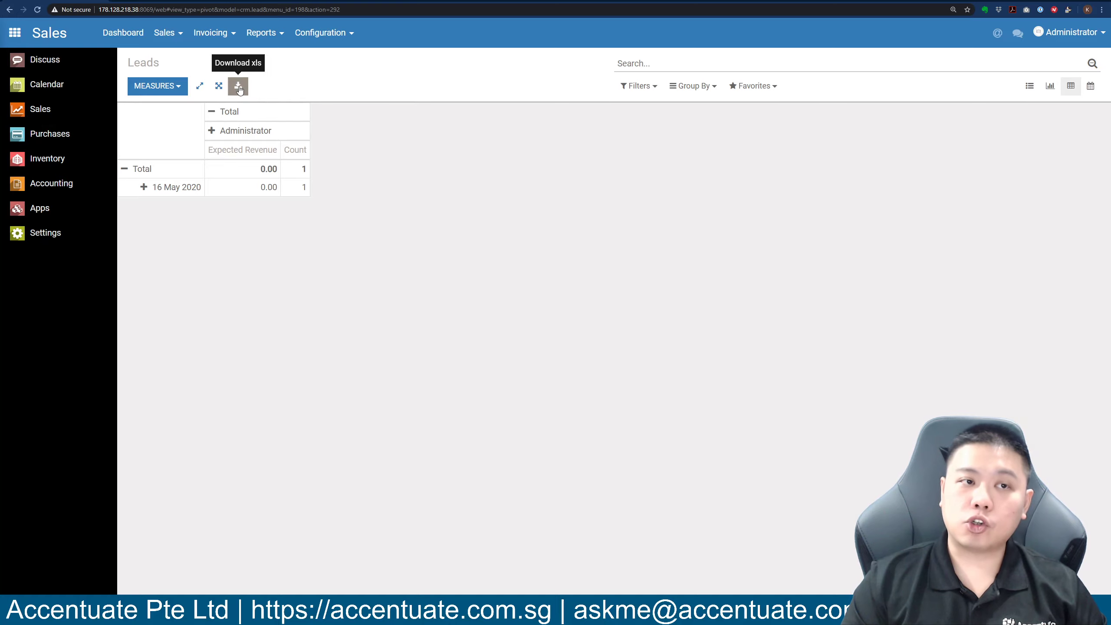
left_click(240, 89)
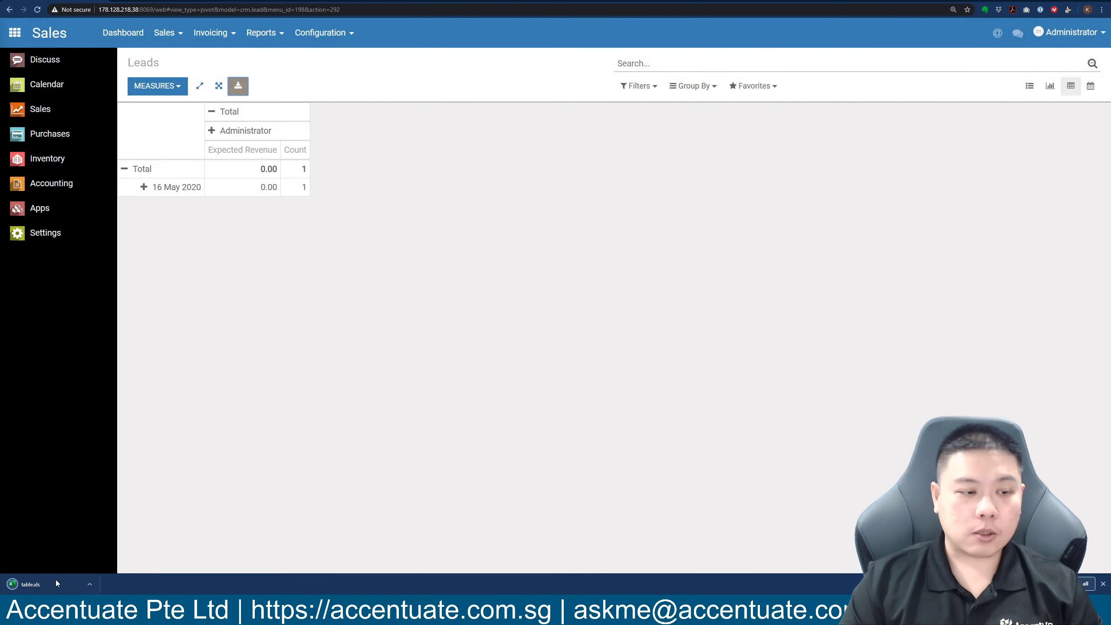
left_click(56, 583)
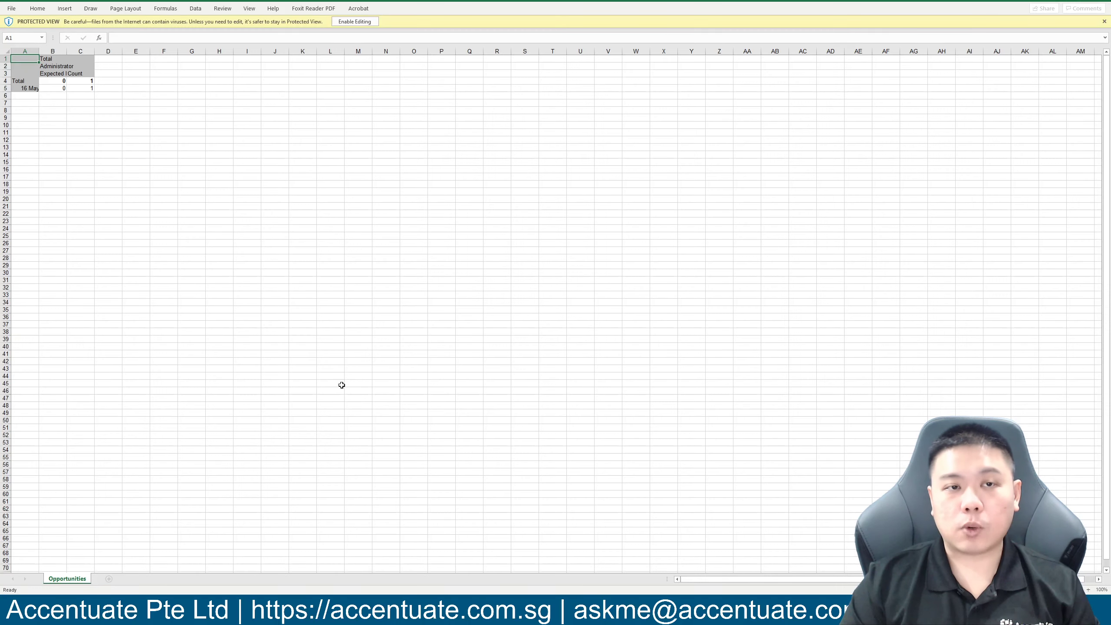
left_click_drag(40, 65, 38, 67)
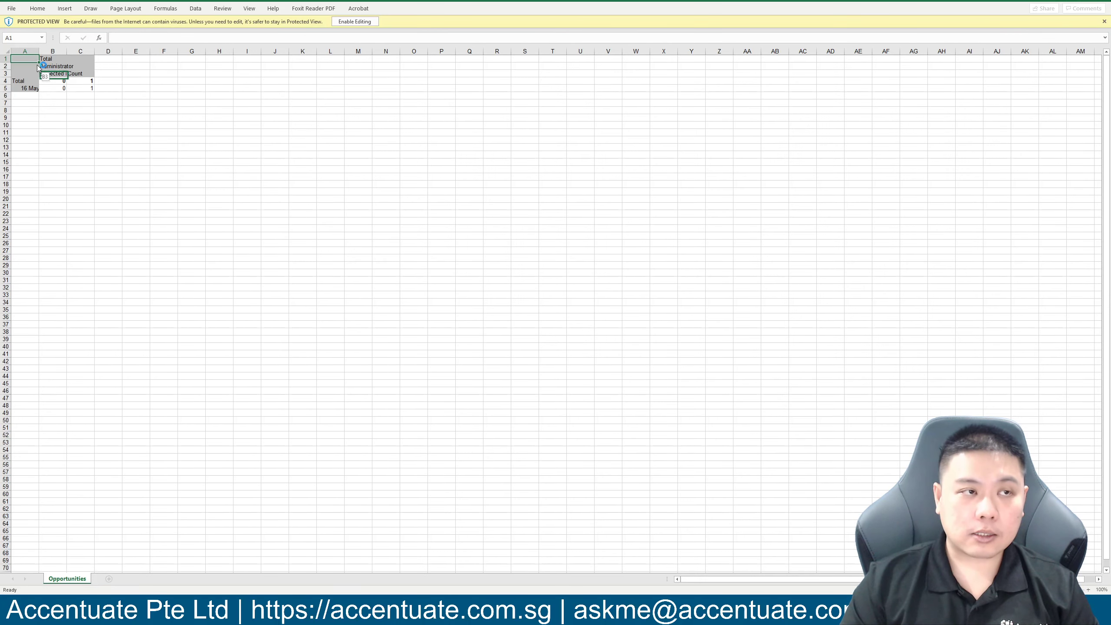
left_click(163, 137)
left_click(1090, 5)
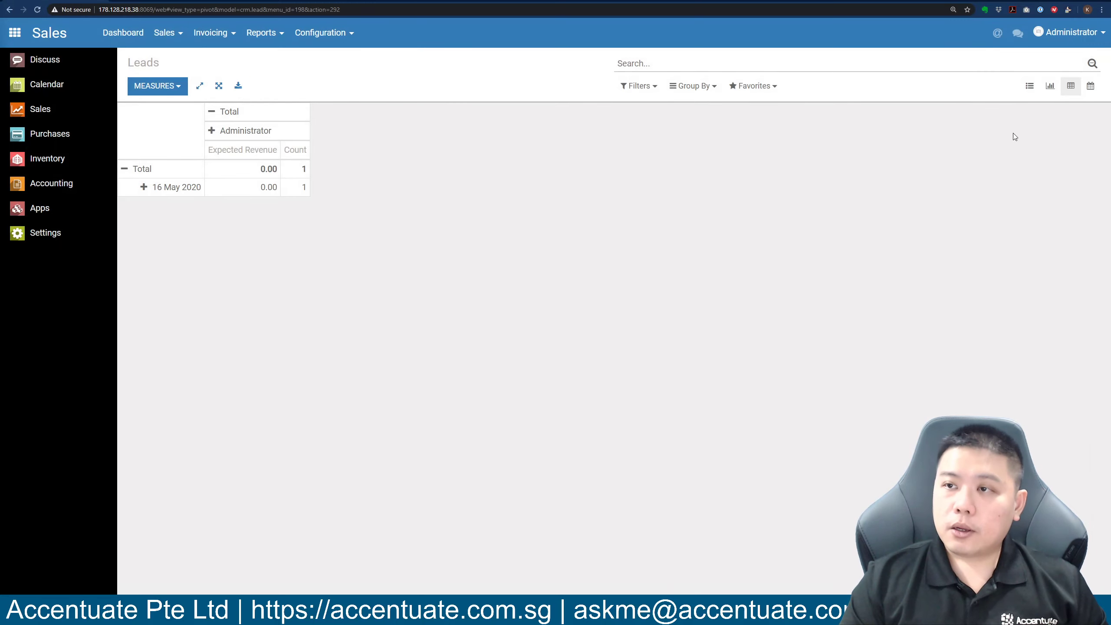
Via the Calendar and List views, open the Copier Machines Scan, Print, Copy, Send Email lead.
left_click(1091, 87)
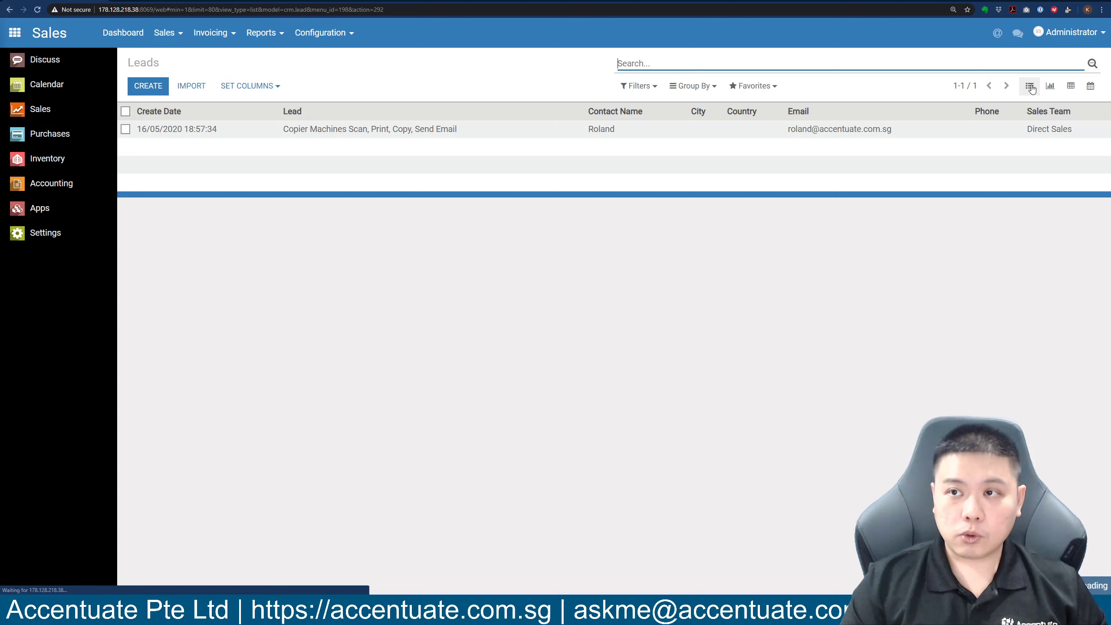
left_click(1030, 86)
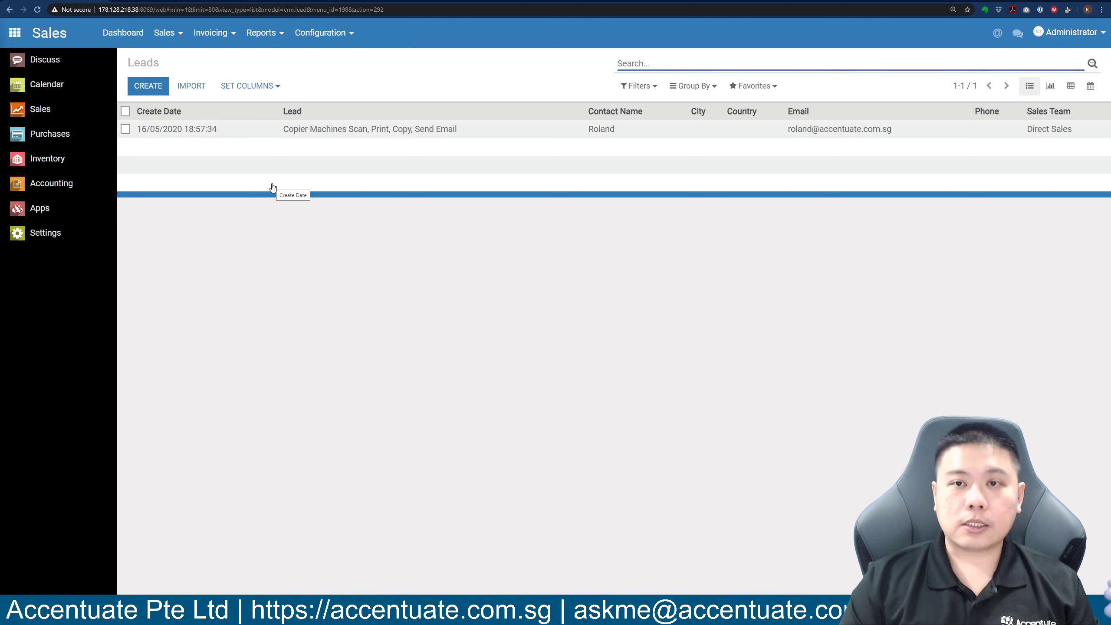
left_click(236, 129)
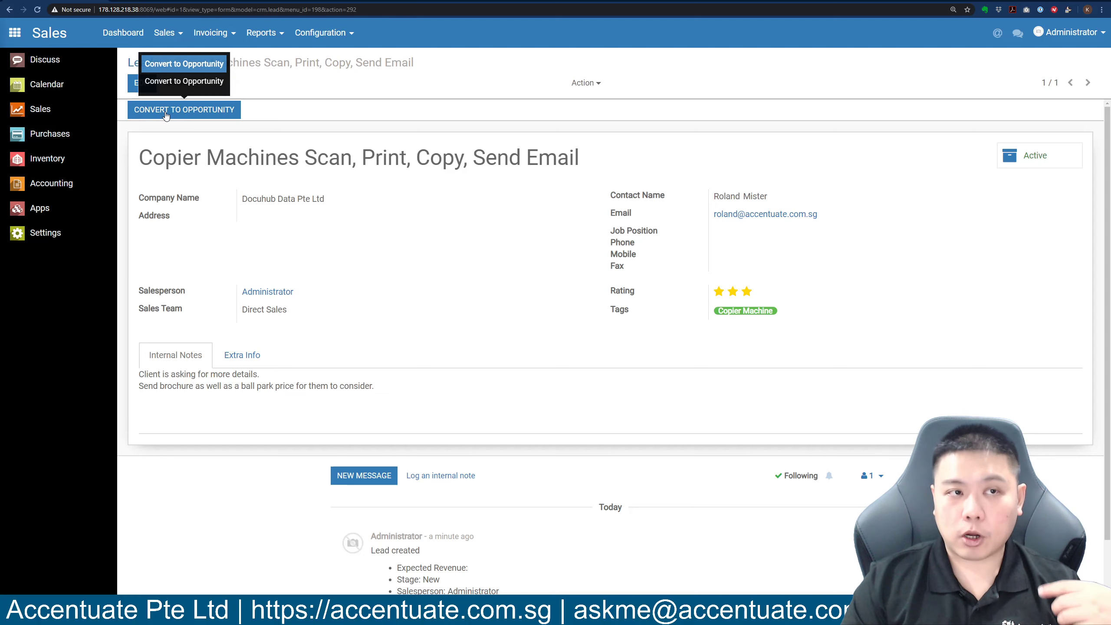
Open Convert to Opportunity and keep Administrator as the salesperson.
left_click(207, 111)
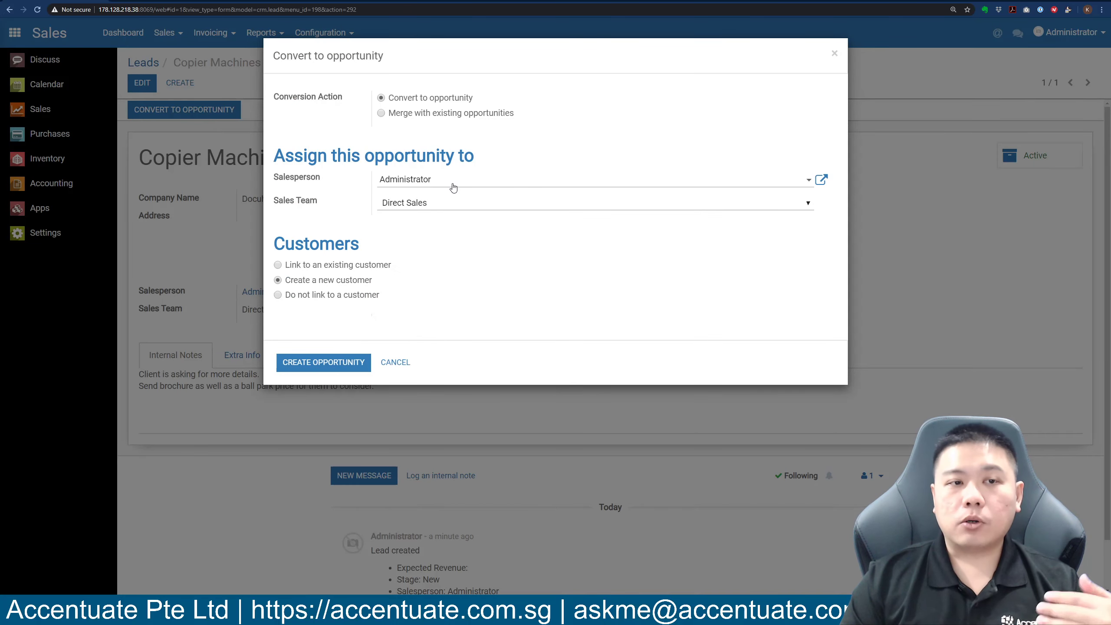
left_click_drag(278, 177, 328, 180)
left_click(328, 180)
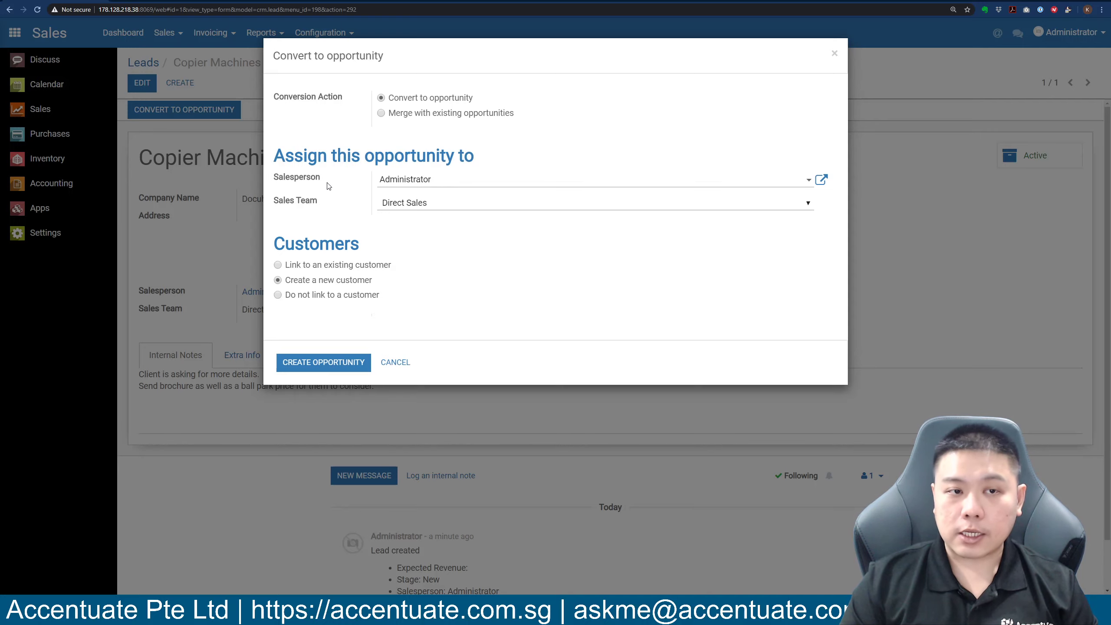
left_click(427, 182)
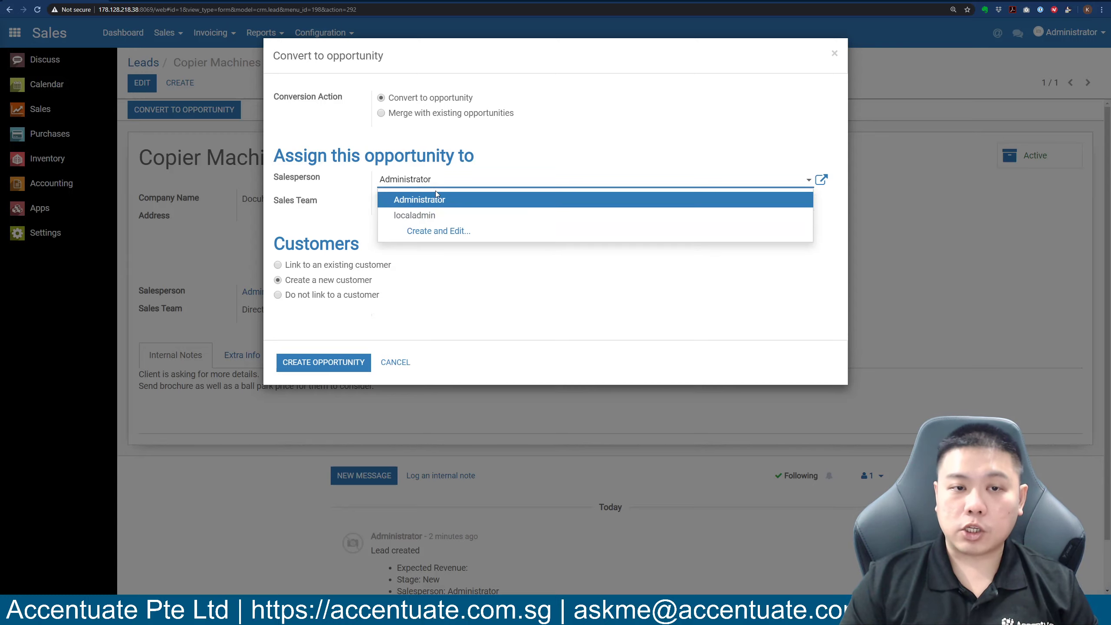
left_click(421, 197)
left_click(404, 184)
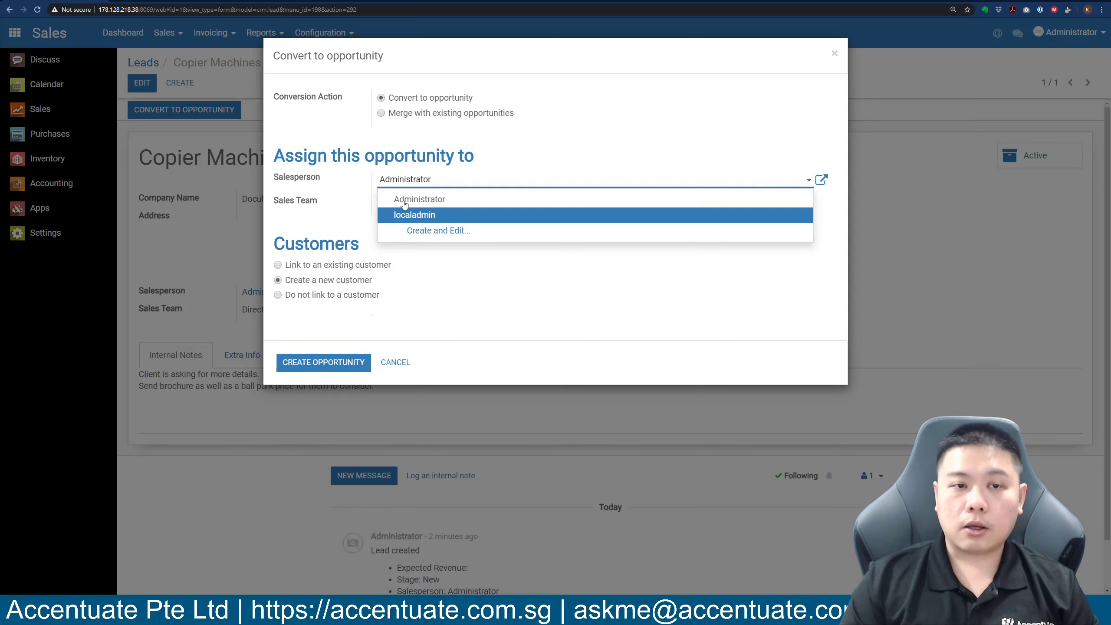
left_click(347, 219)
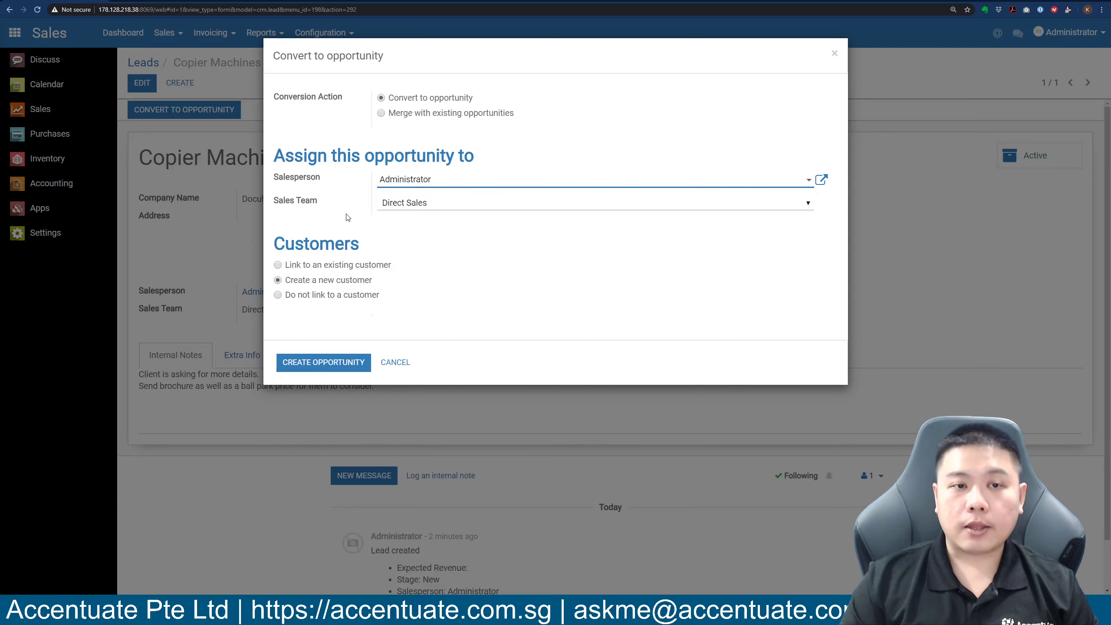
left_click(411, 180)
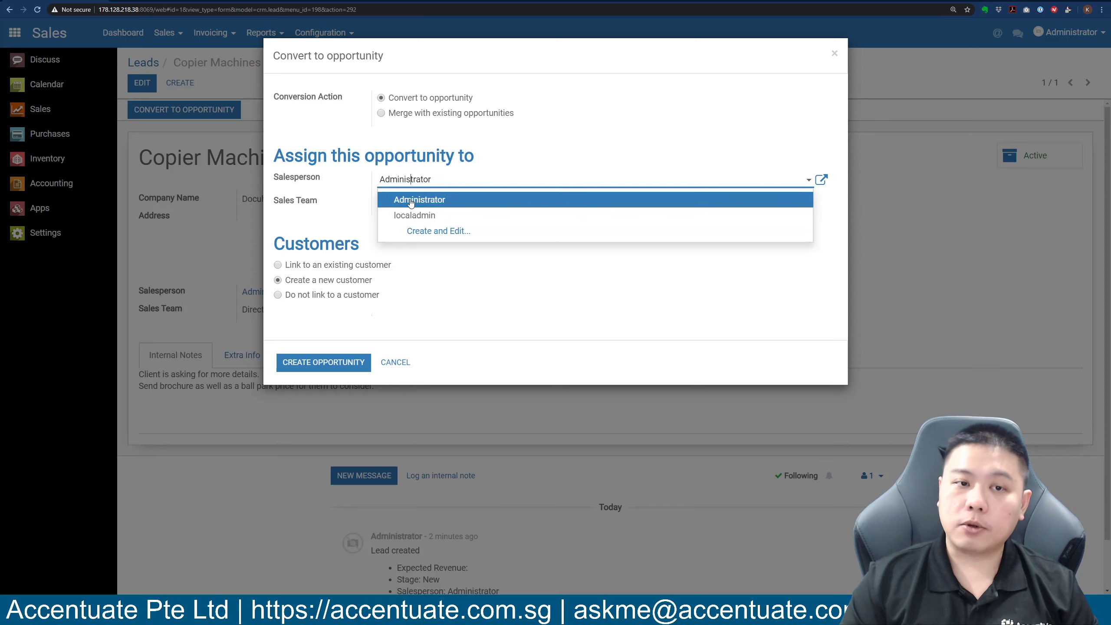
left_click(328, 224)
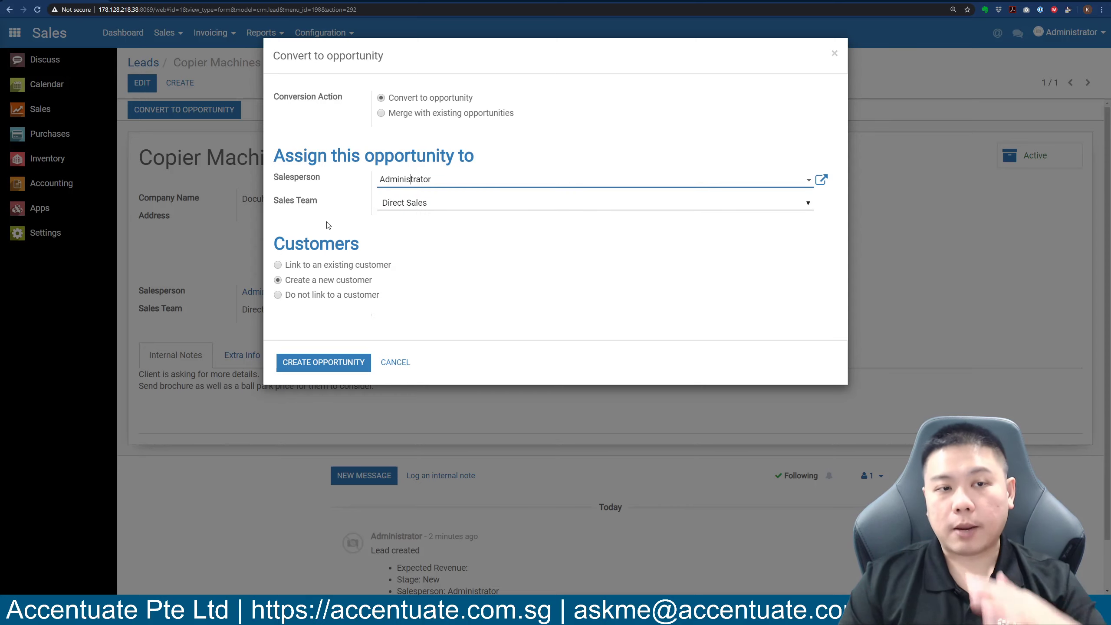
Keep Direct Sales as the sales team and choose to link an existing customer.
left_click(422, 205)
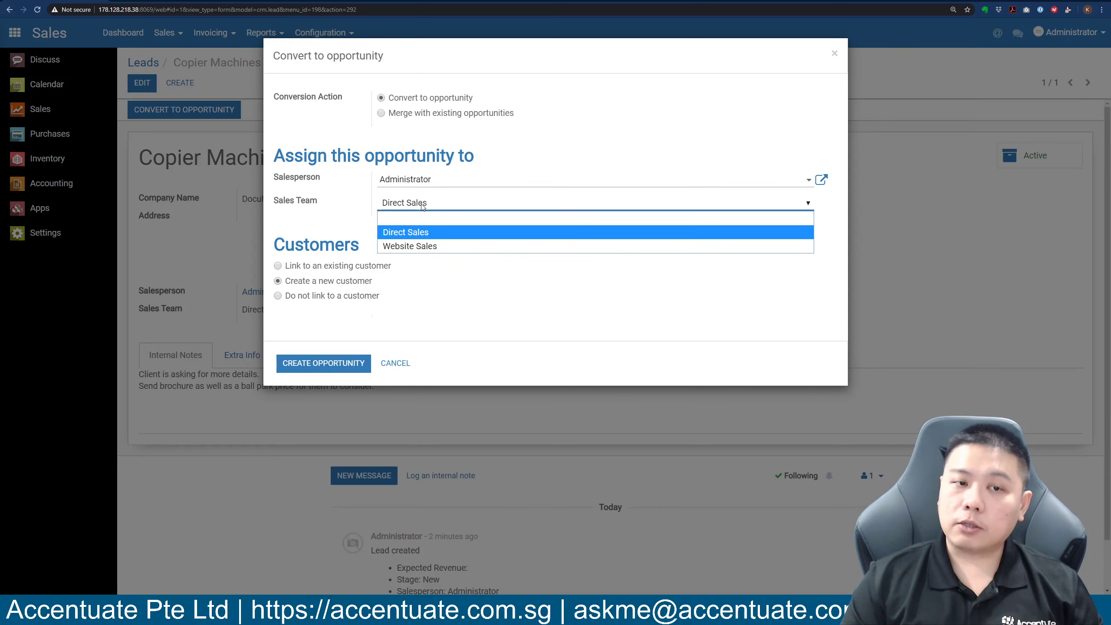
left_click(339, 225)
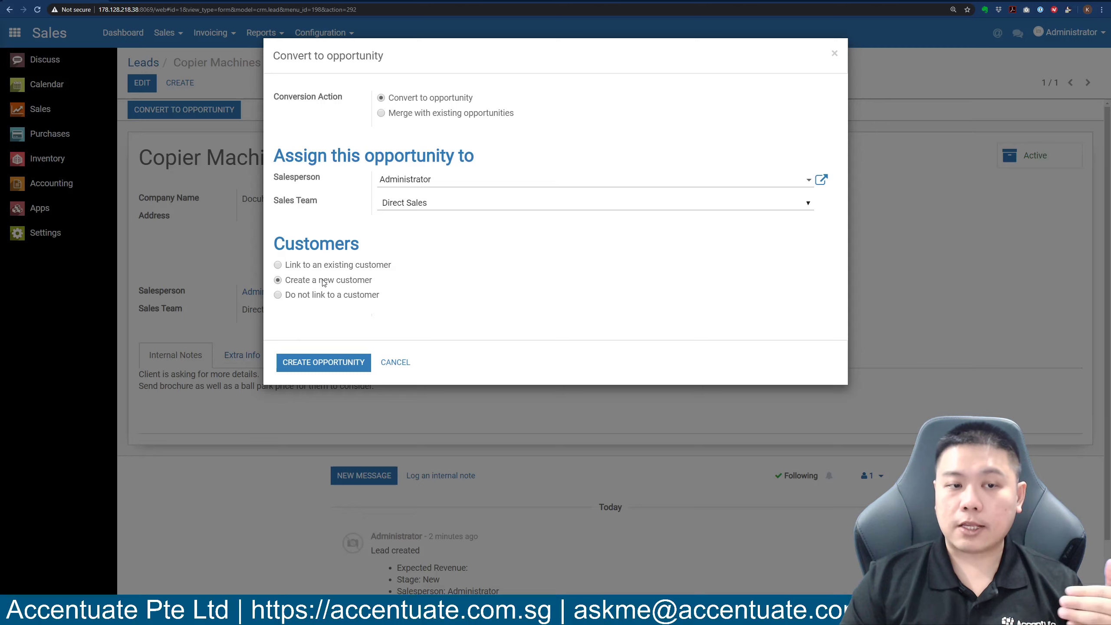
left_click(278, 265)
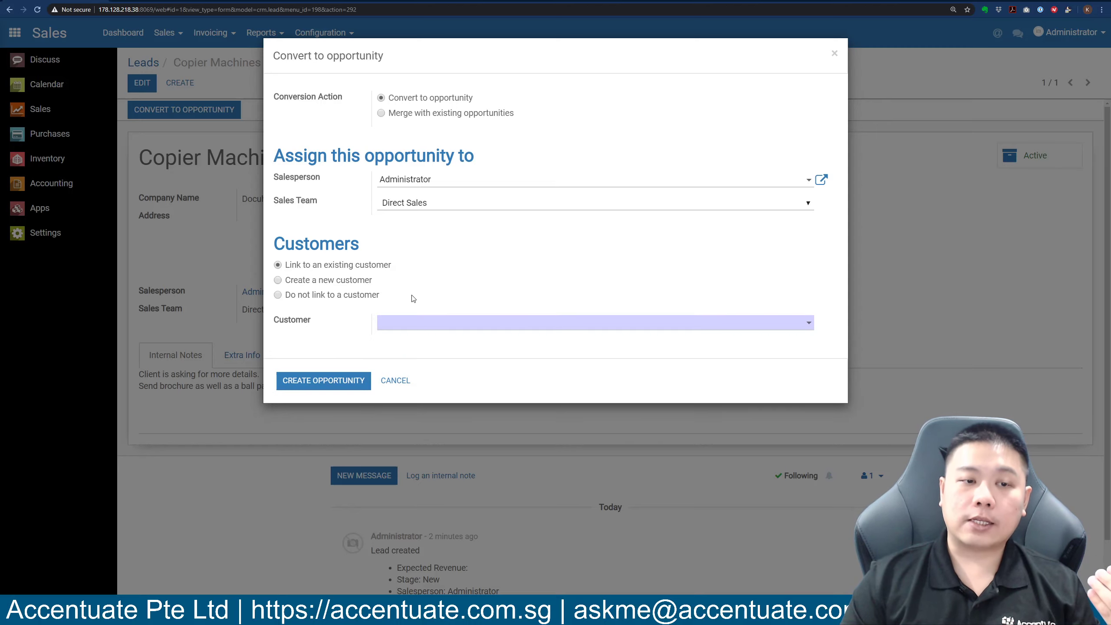
Start creating a 'docuhub' customer, cancel it, and choose 'Create a new customer' instead.
left_click(421, 322)
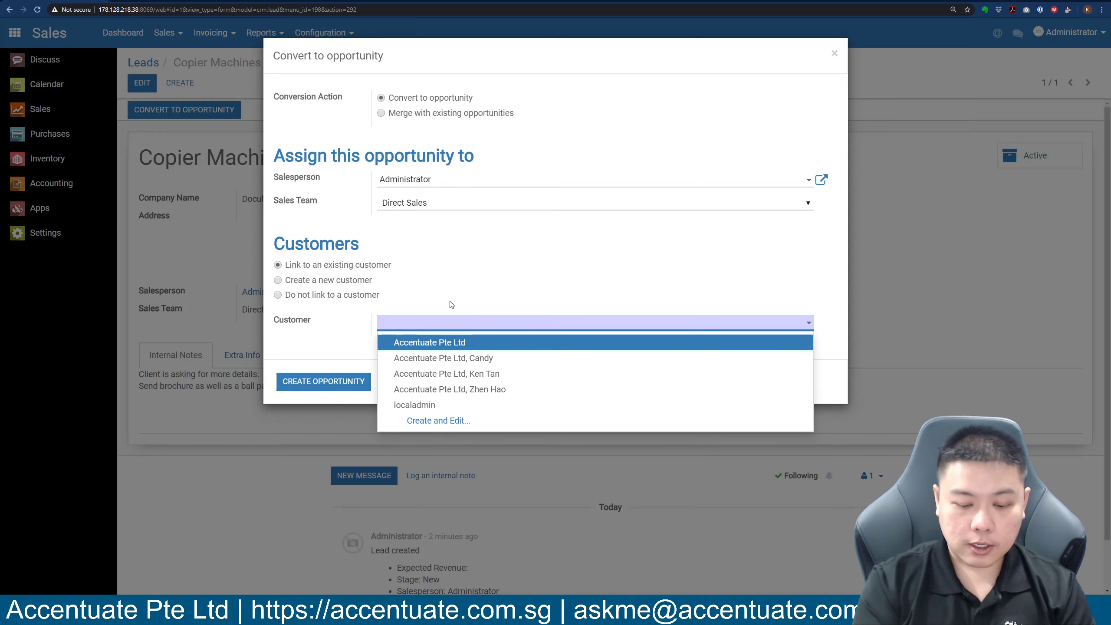
type("docuhub")
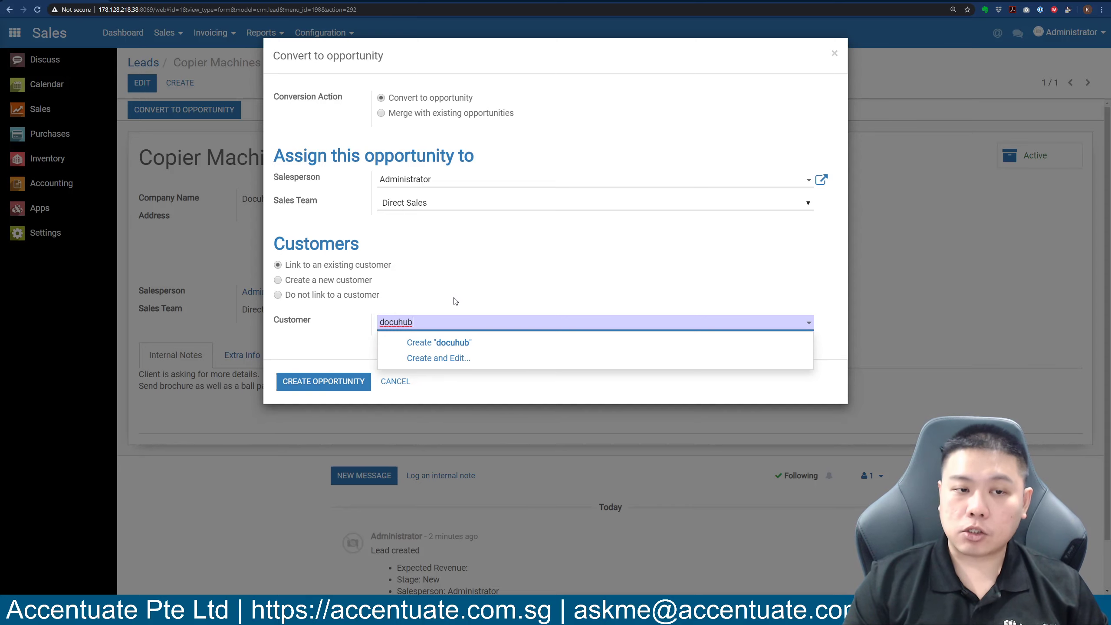
left_click(464, 294)
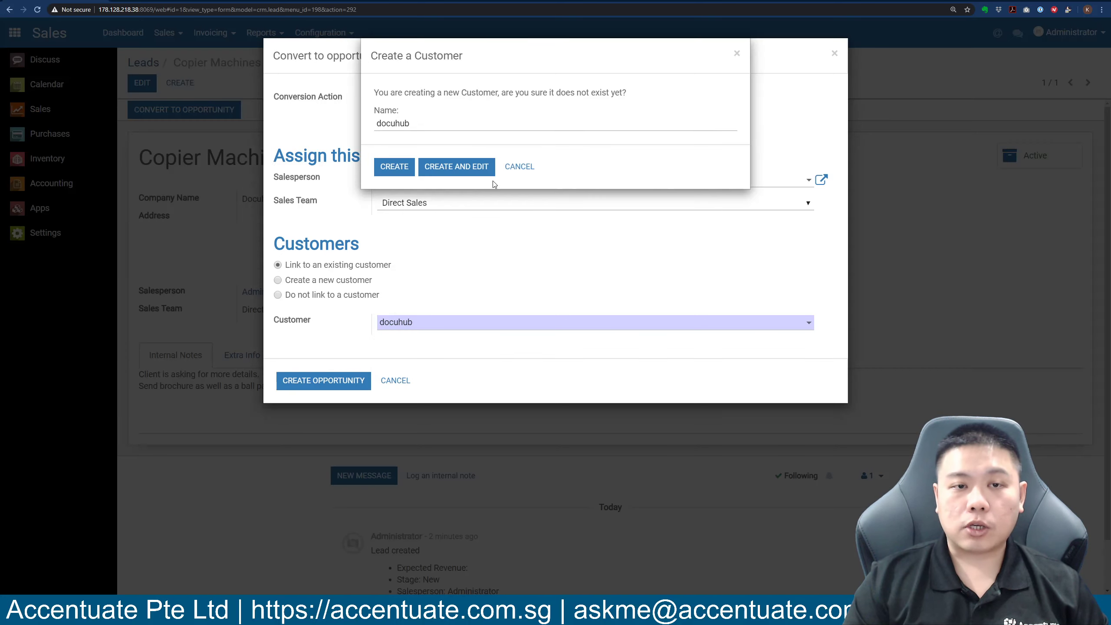
left_click(526, 168)
left_click(278, 281)
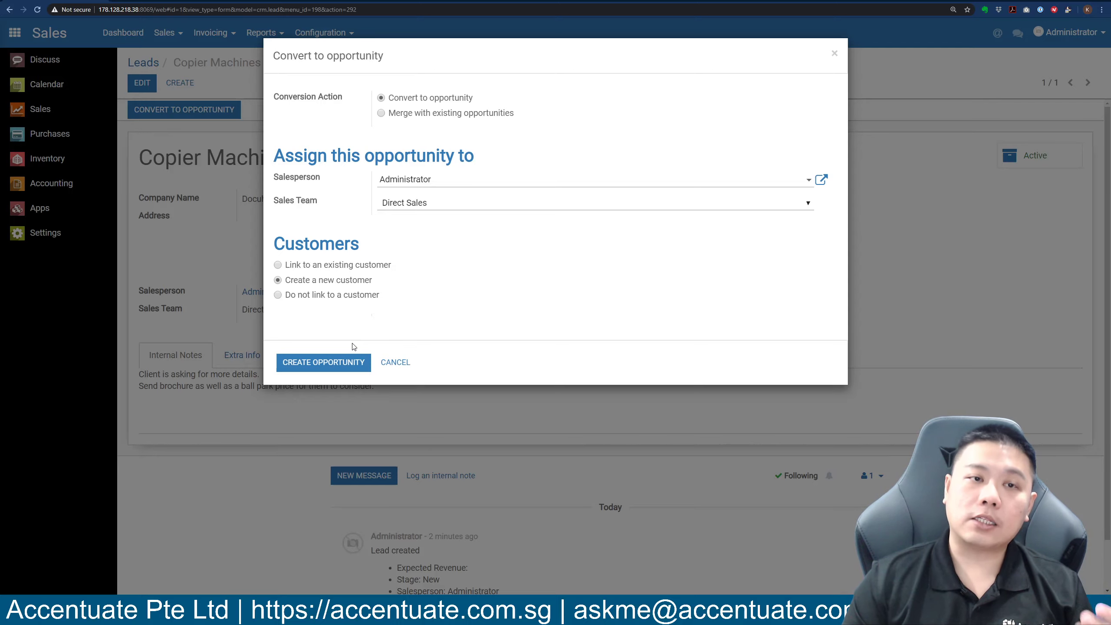
Convert the copier lead into a New-stage opportunity for Docuhub Data Pte Ltd and review its internal notes.
left_click(306, 364)
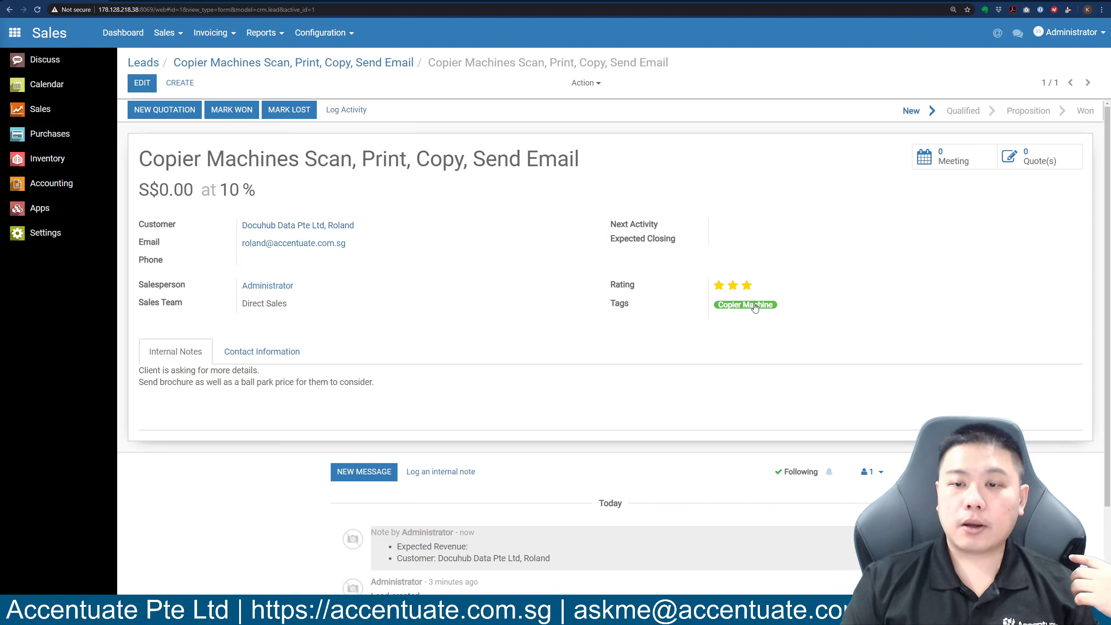
left_click_drag(147, 371, 436, 379)
left_click(368, 399)
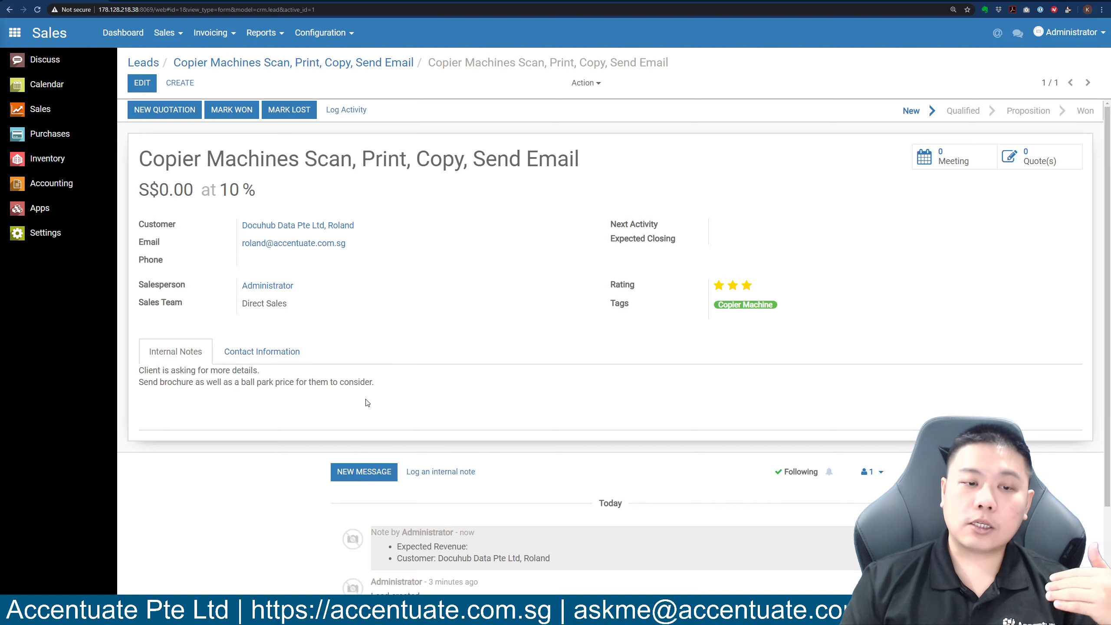